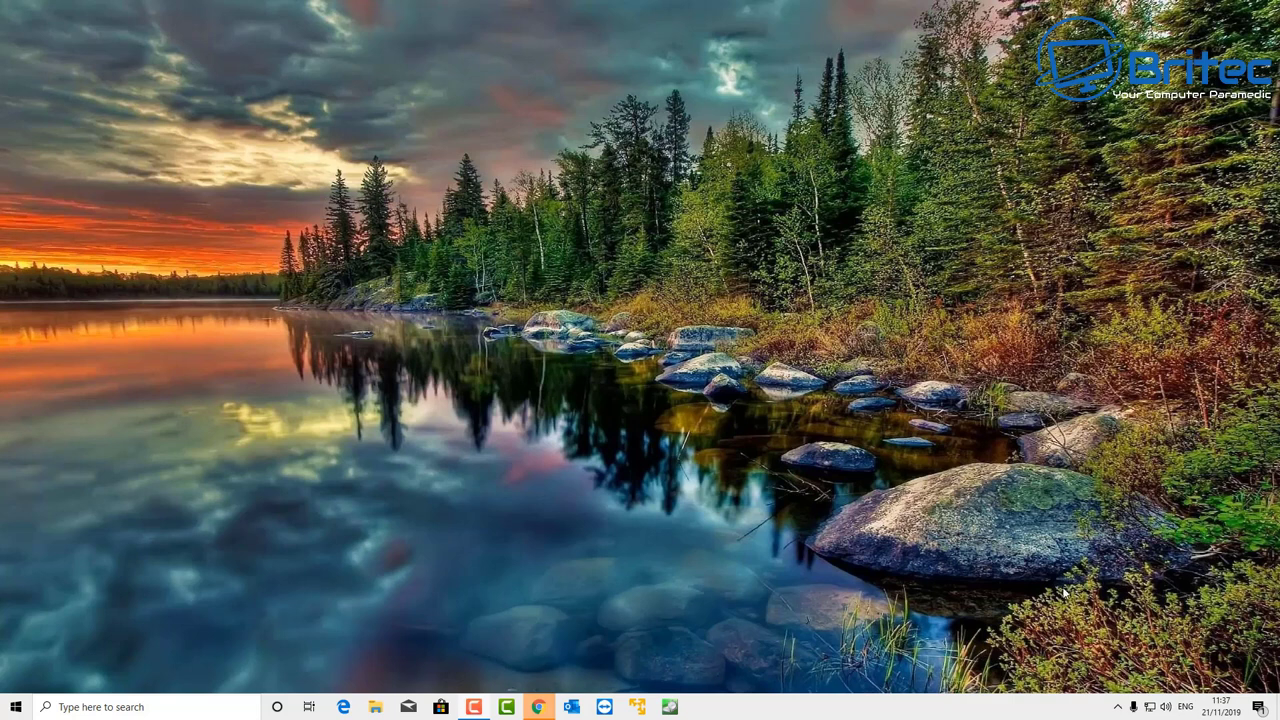
- Open the additional power settings from the system's Power & sleep settings
click(14, 707)
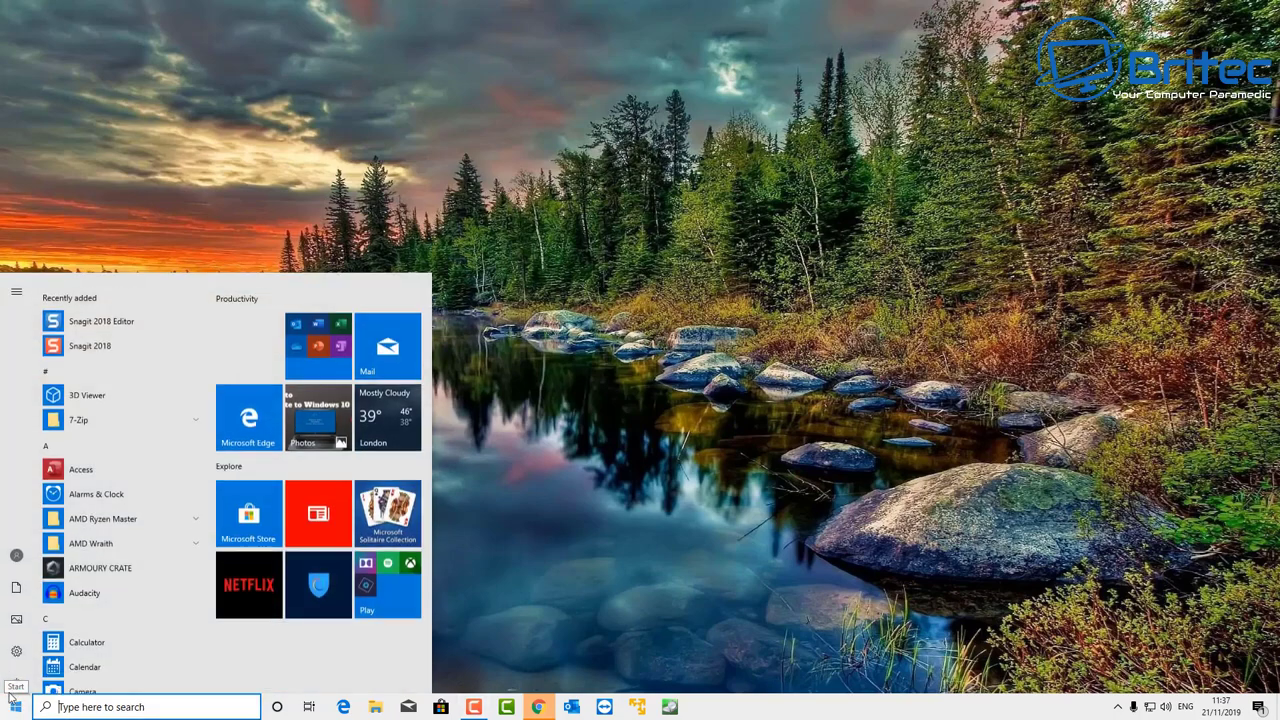
click(14, 647)
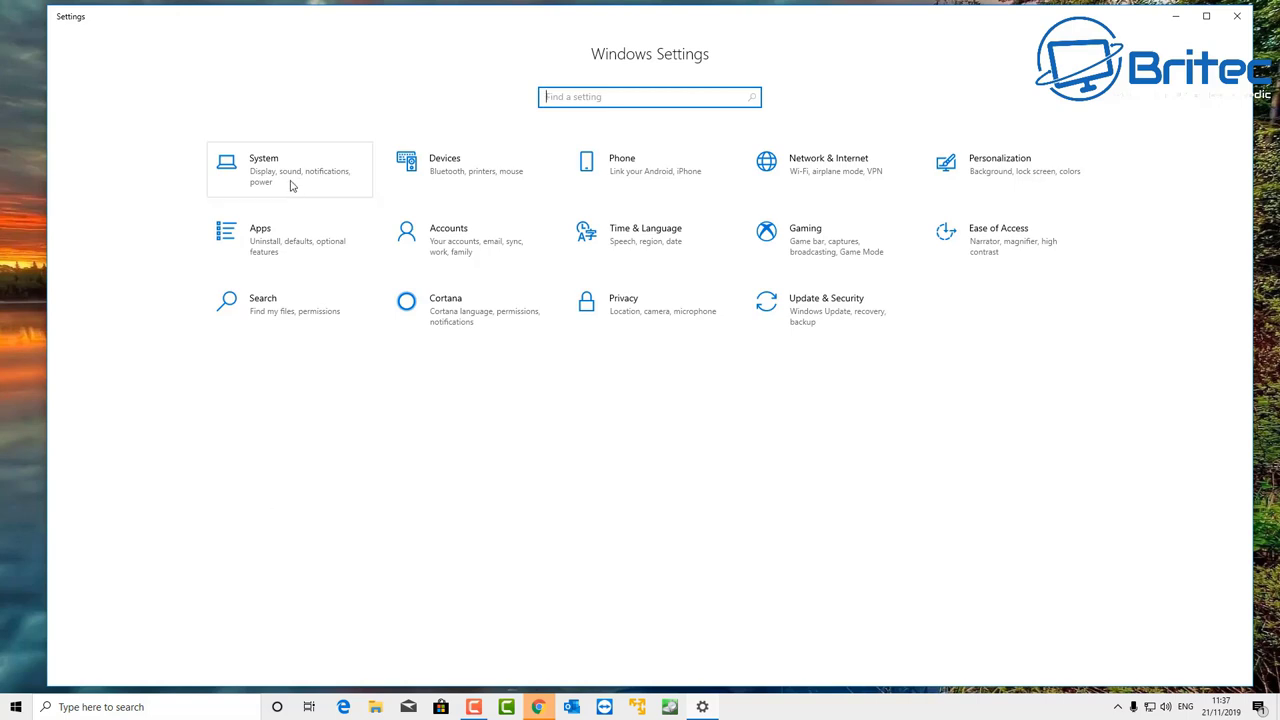
click(318, 190)
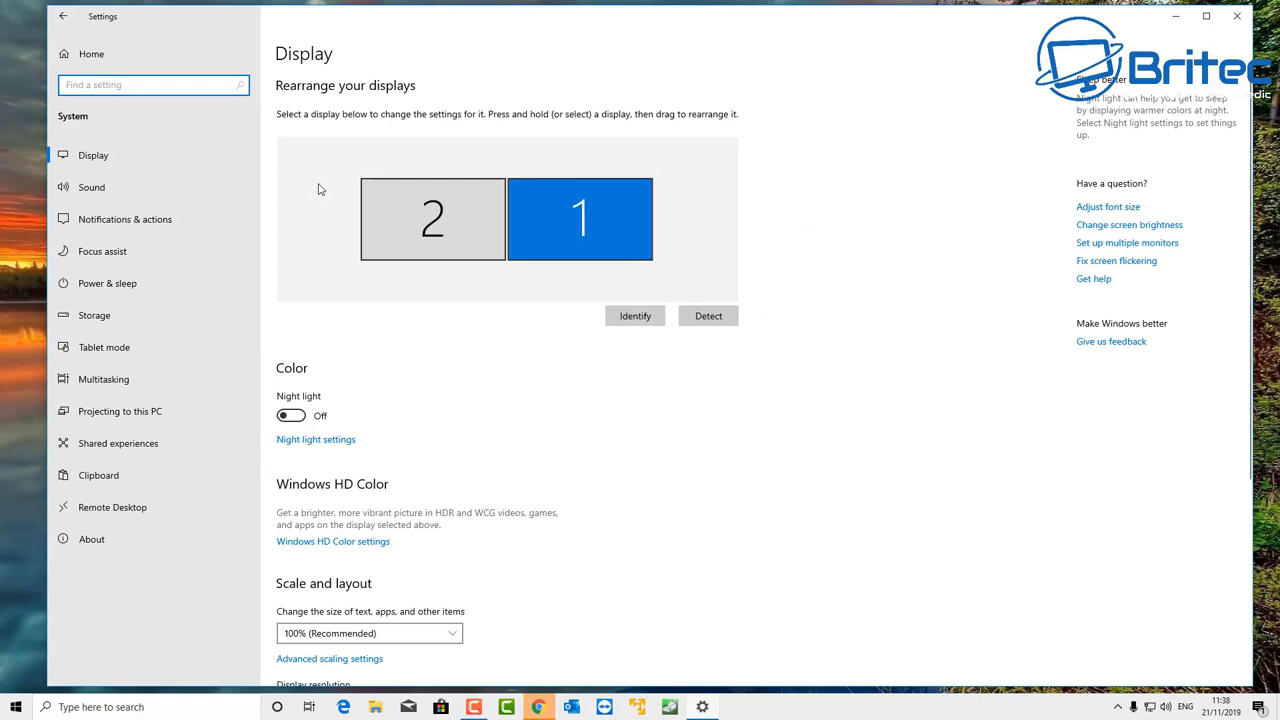
click(154, 286)
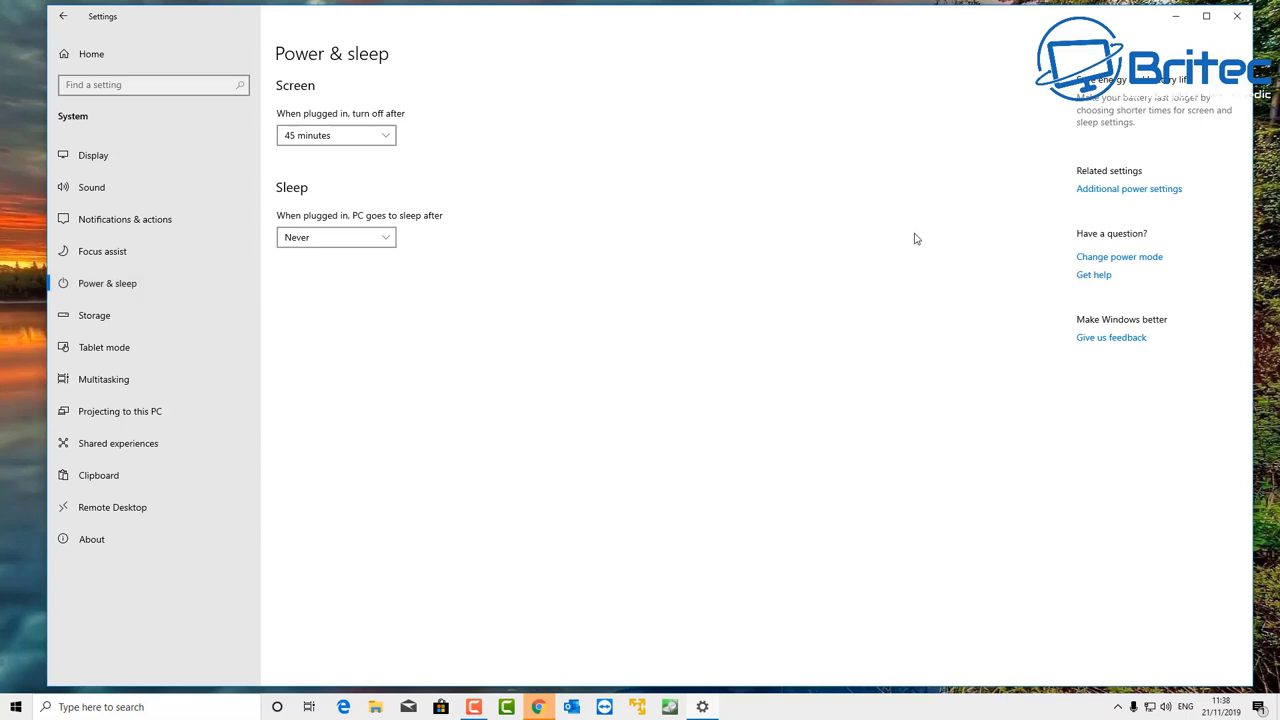
click(1120, 190)
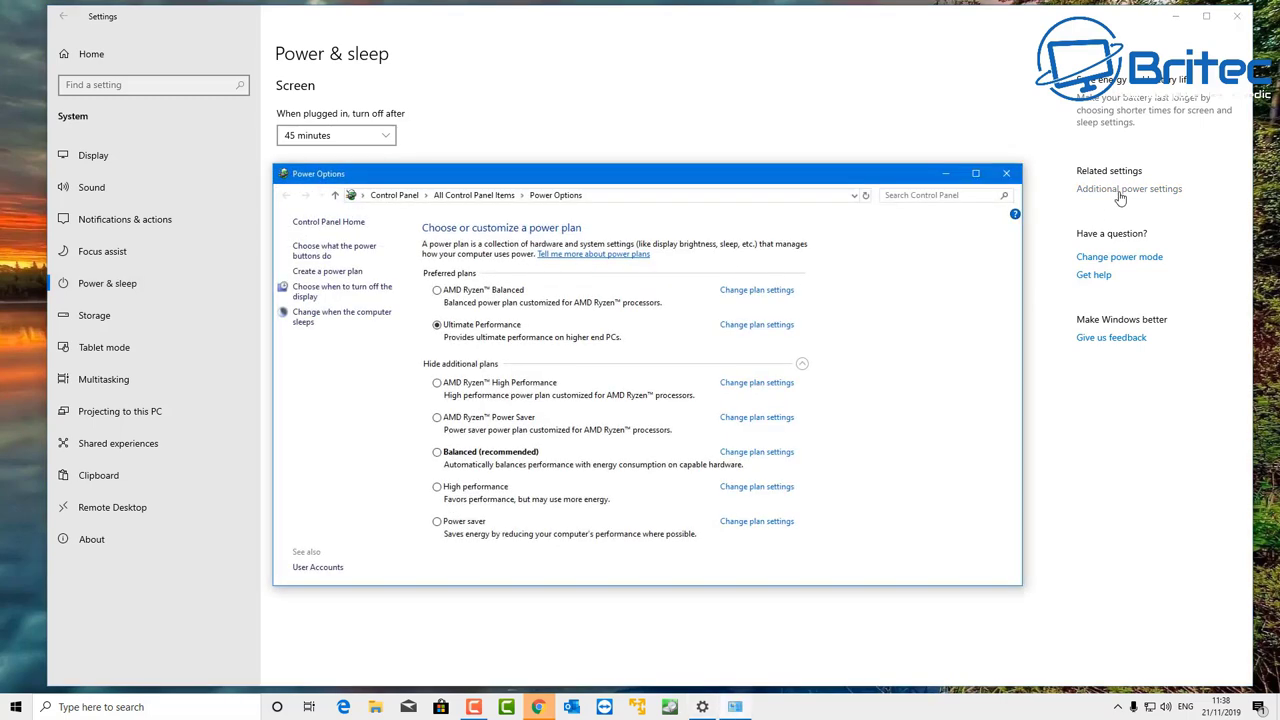
drag(615, 180, 671, 184)
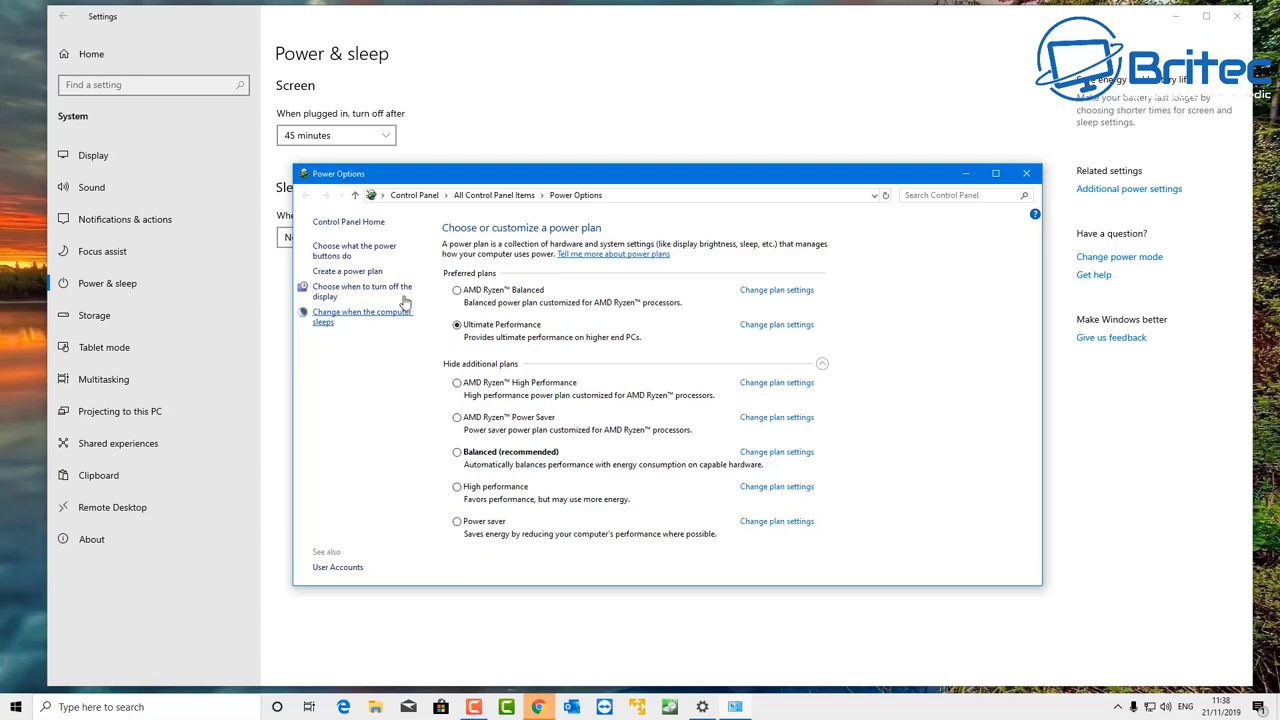
- Unlock the power button settings, turn off fast startup and save the changes
click(390, 255)
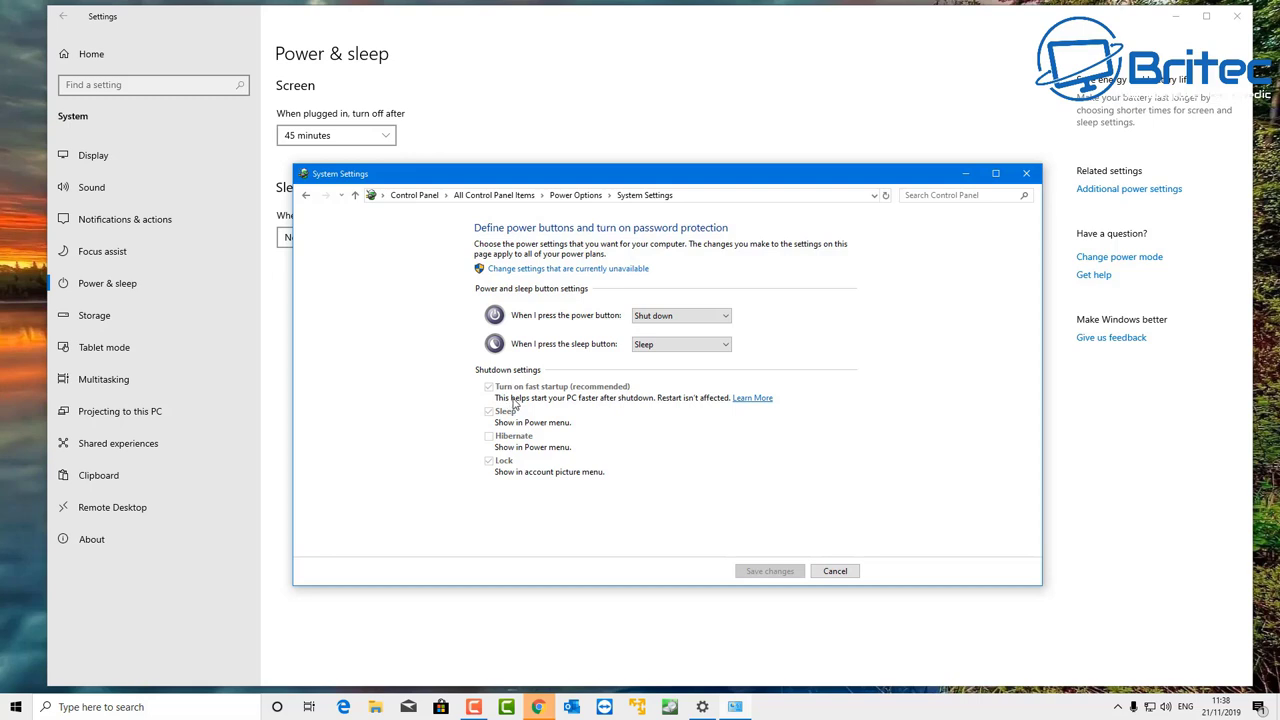
click(578, 270)
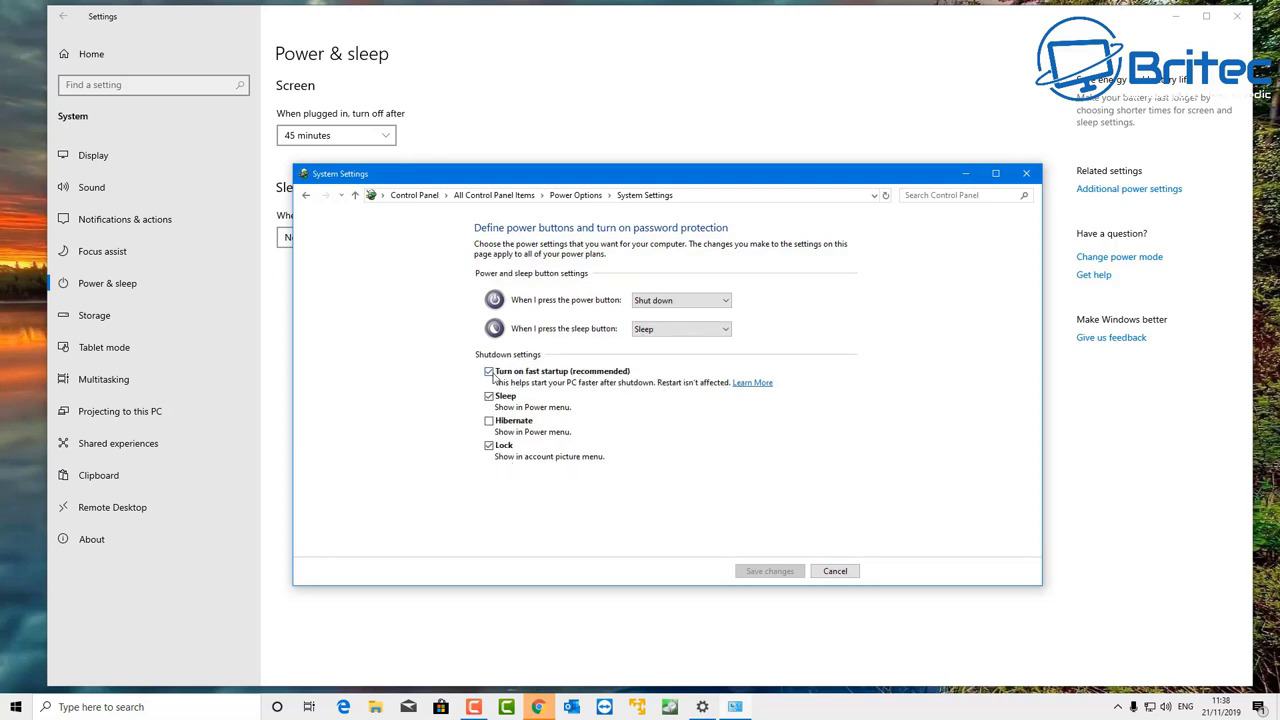
click(489, 372)
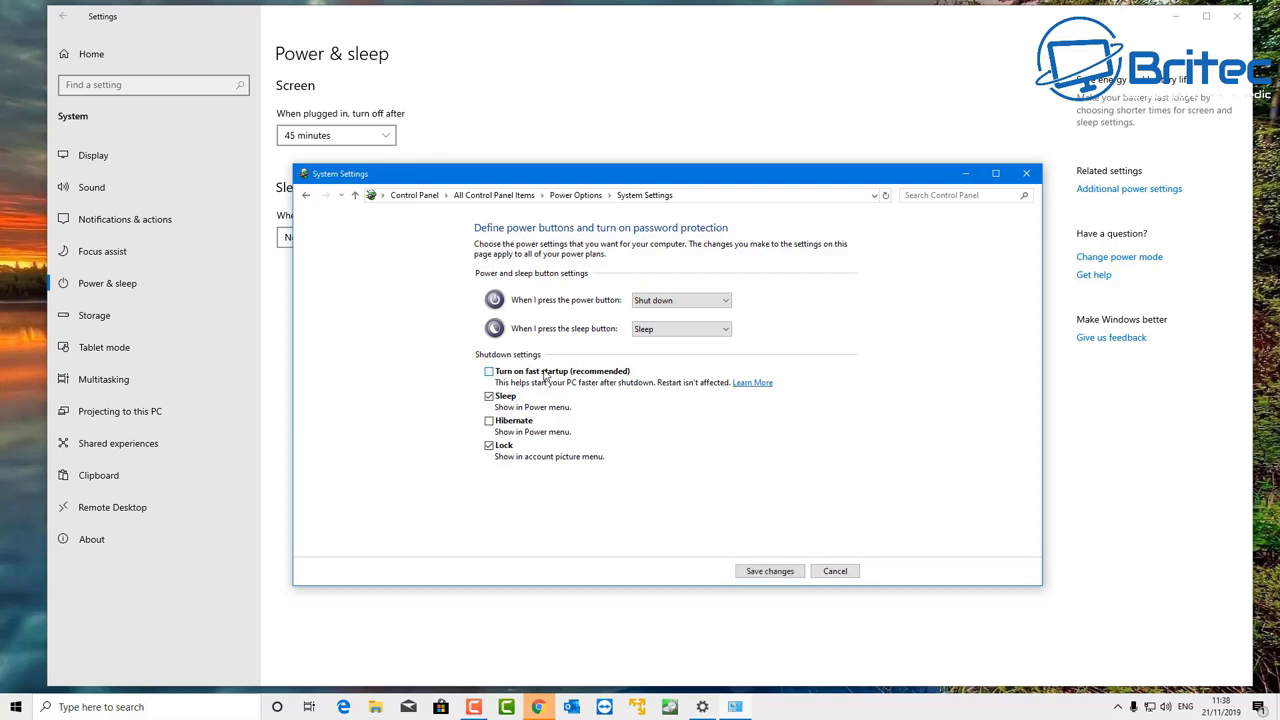
click(772, 572)
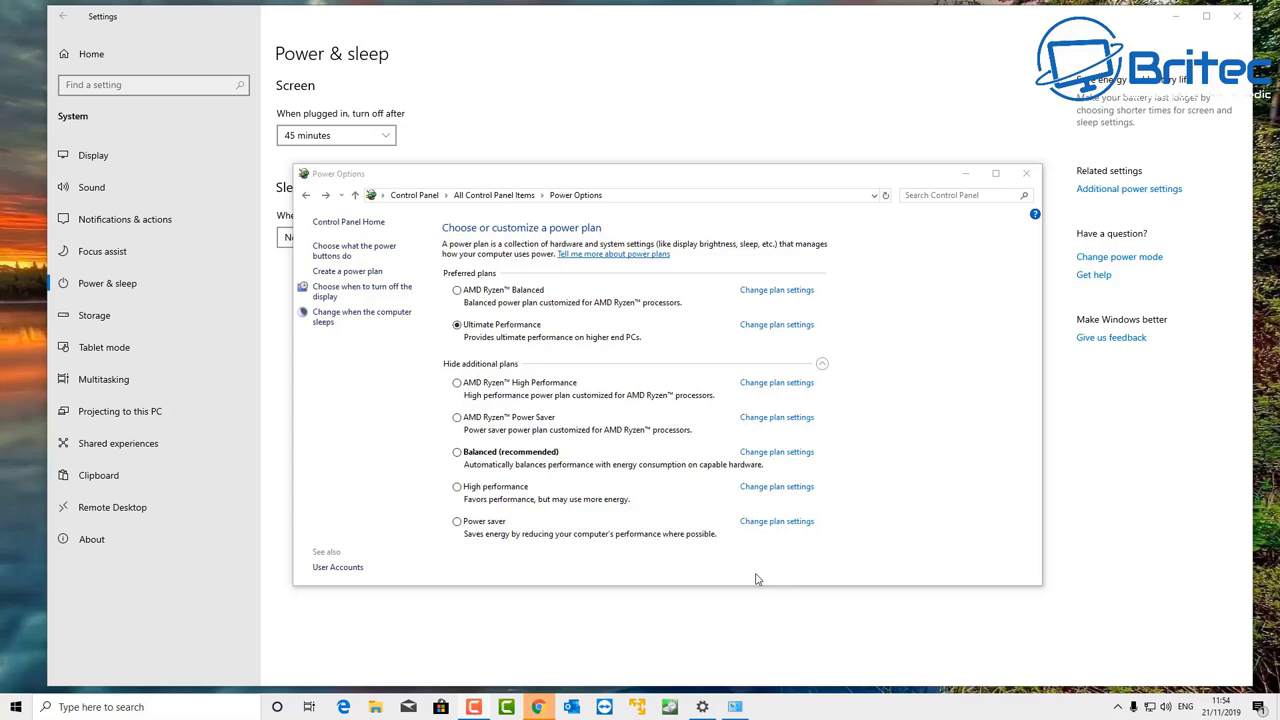
- Reopen the power button settings, then run powercfg /hibernate on in Windows PowerShell as administrator
click(350, 251)
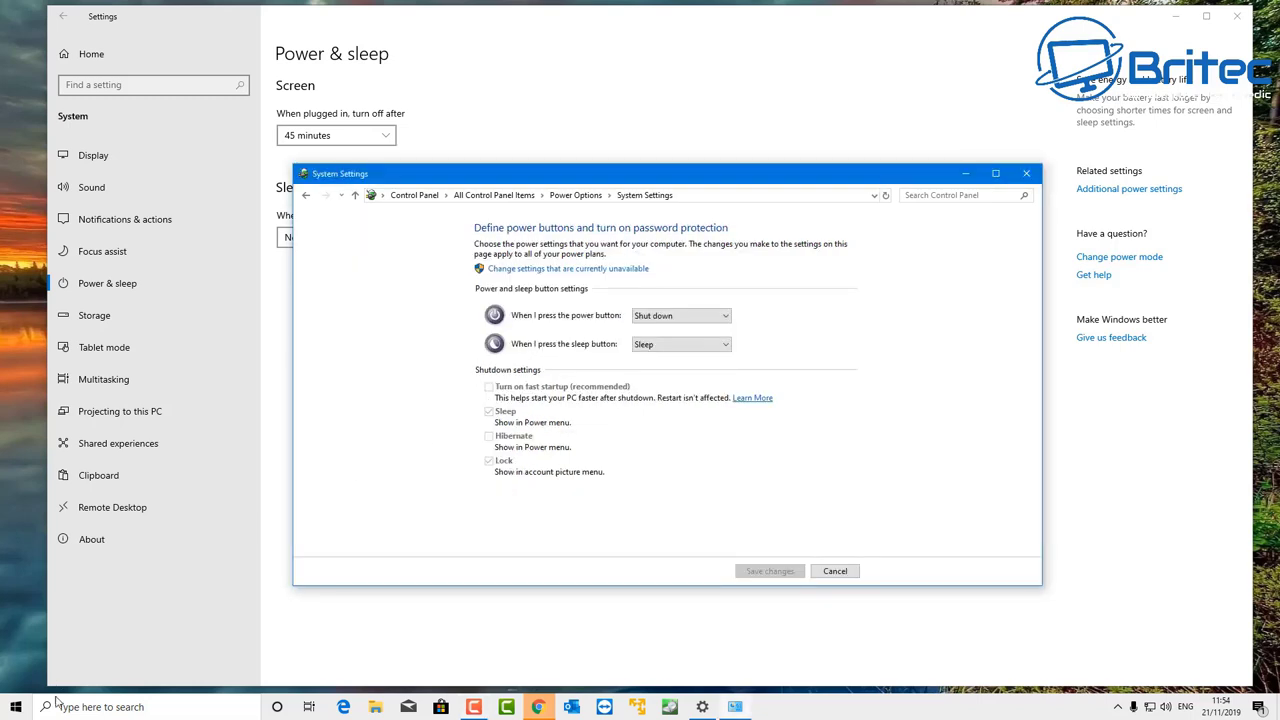
right_click(16, 707)
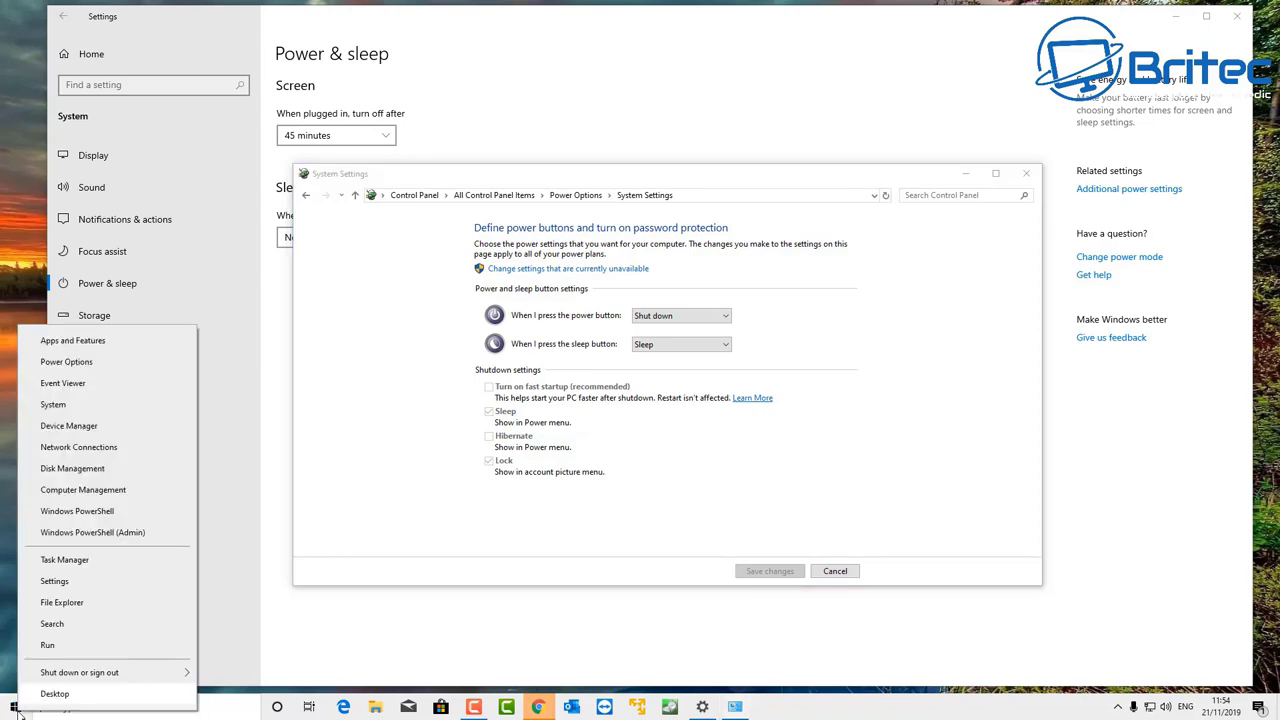
click(85, 533)
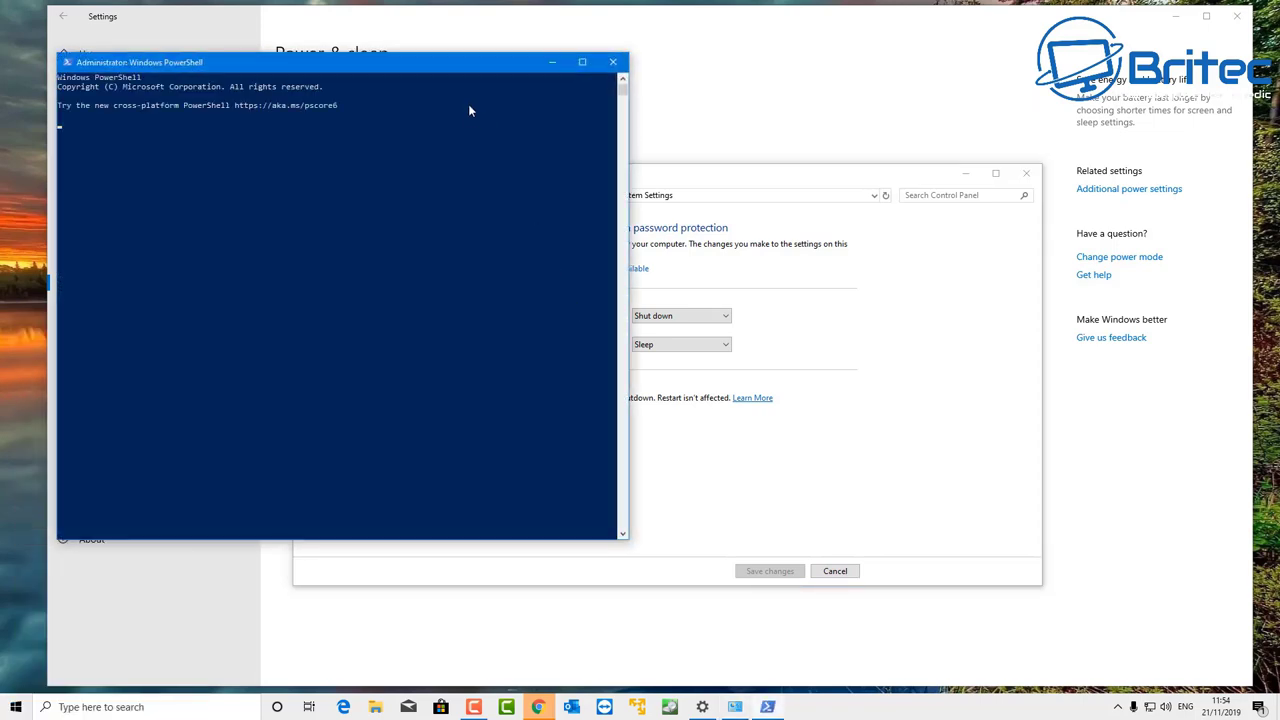
drag(419, 68, 742, 102)
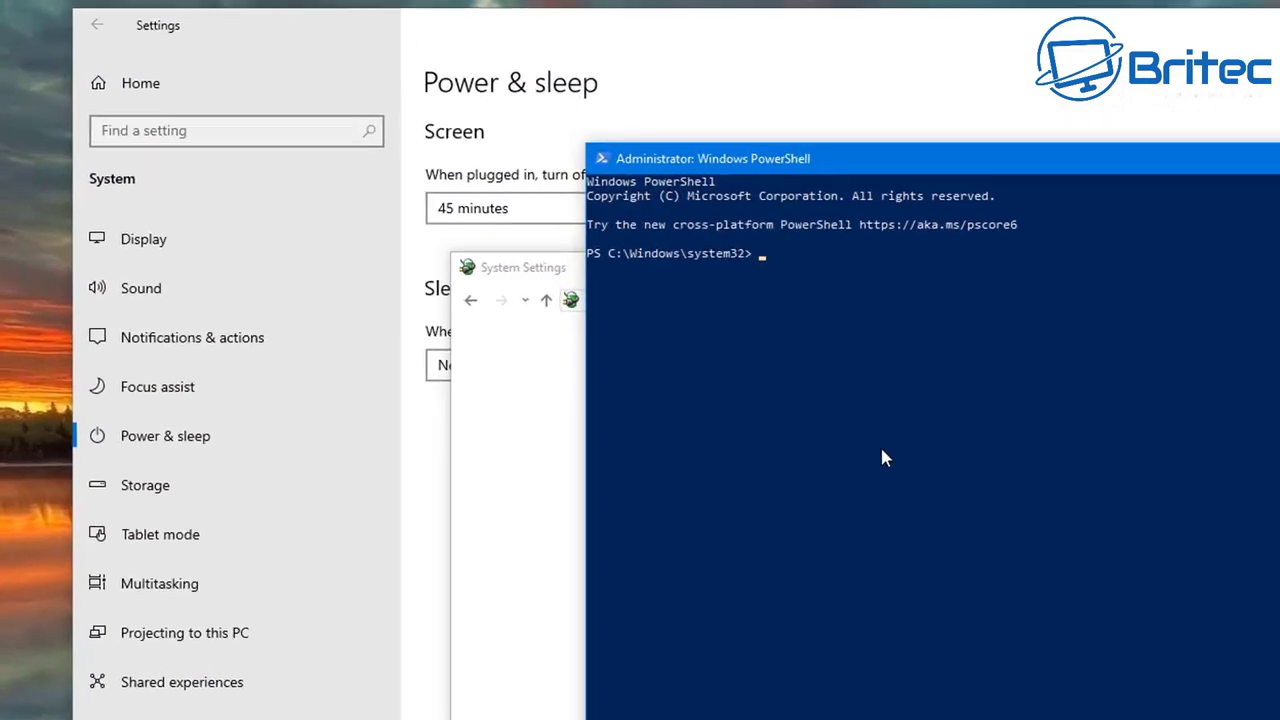
text(powe)
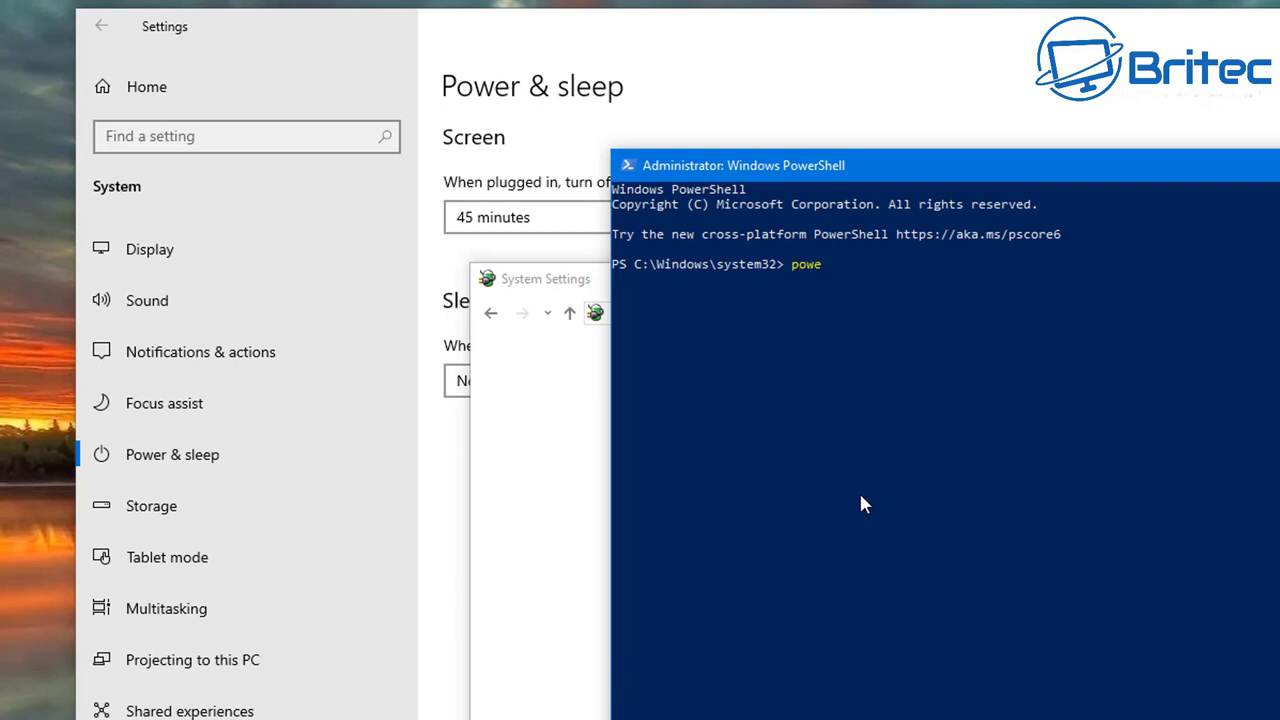
text(rcfg /hibernate on)
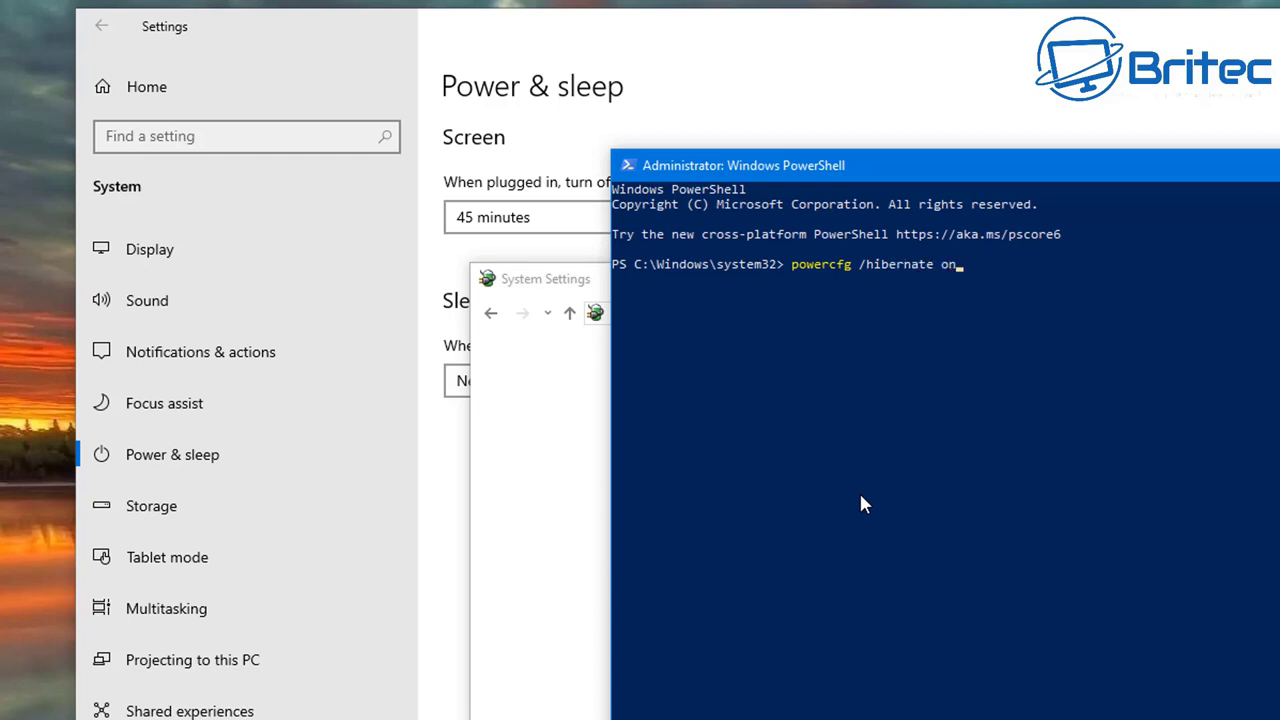
key(Return)
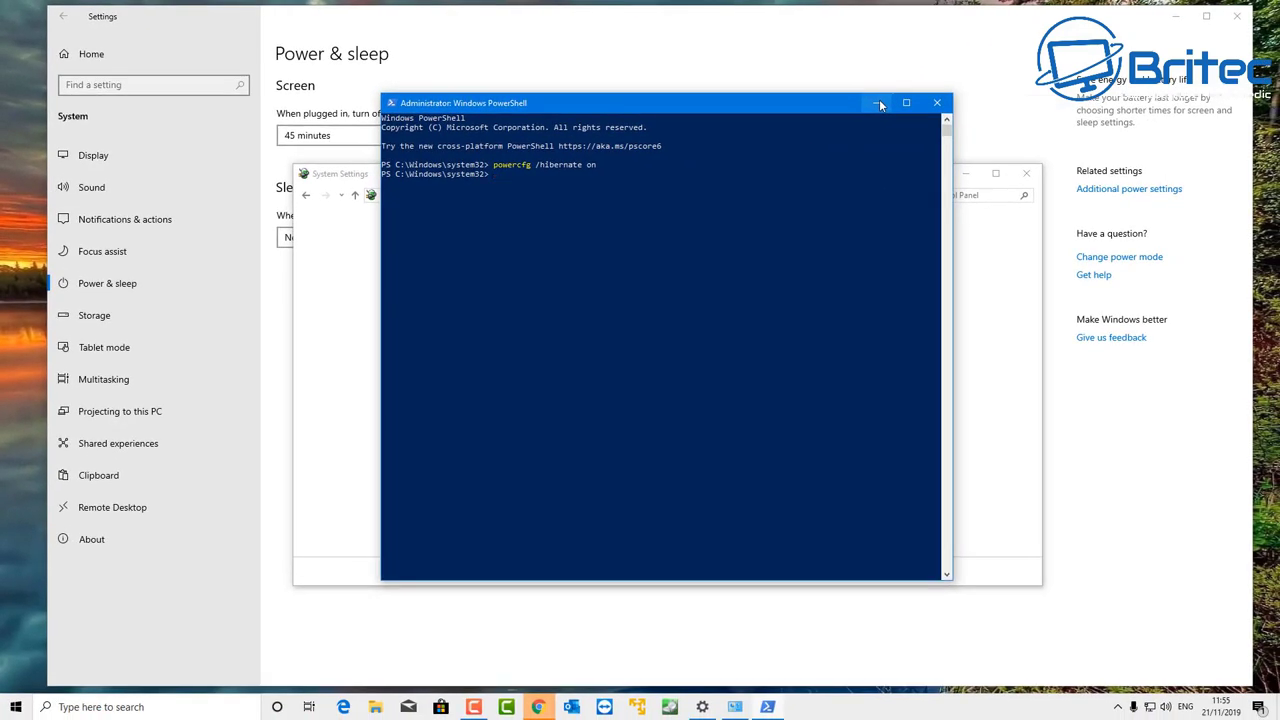
- Clear away the PowerShell, power button settings and Settings windows to return to the desktop
click(879, 99)
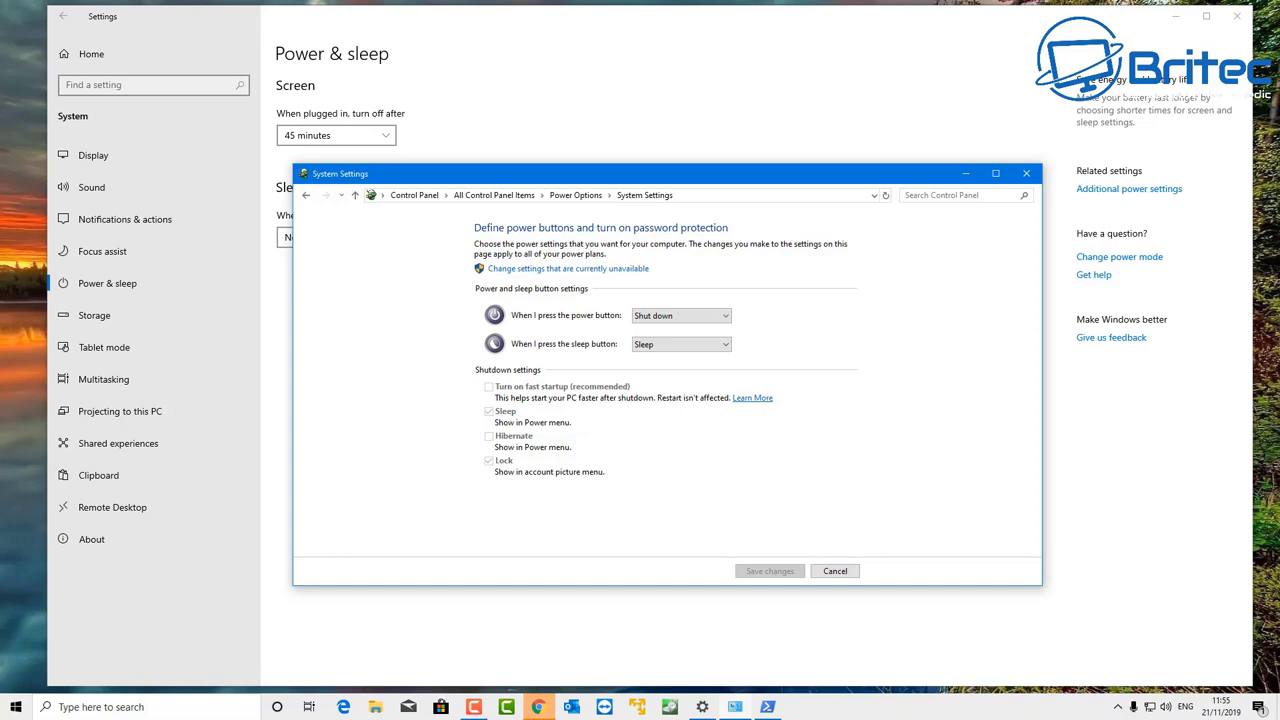
click(1026, 173)
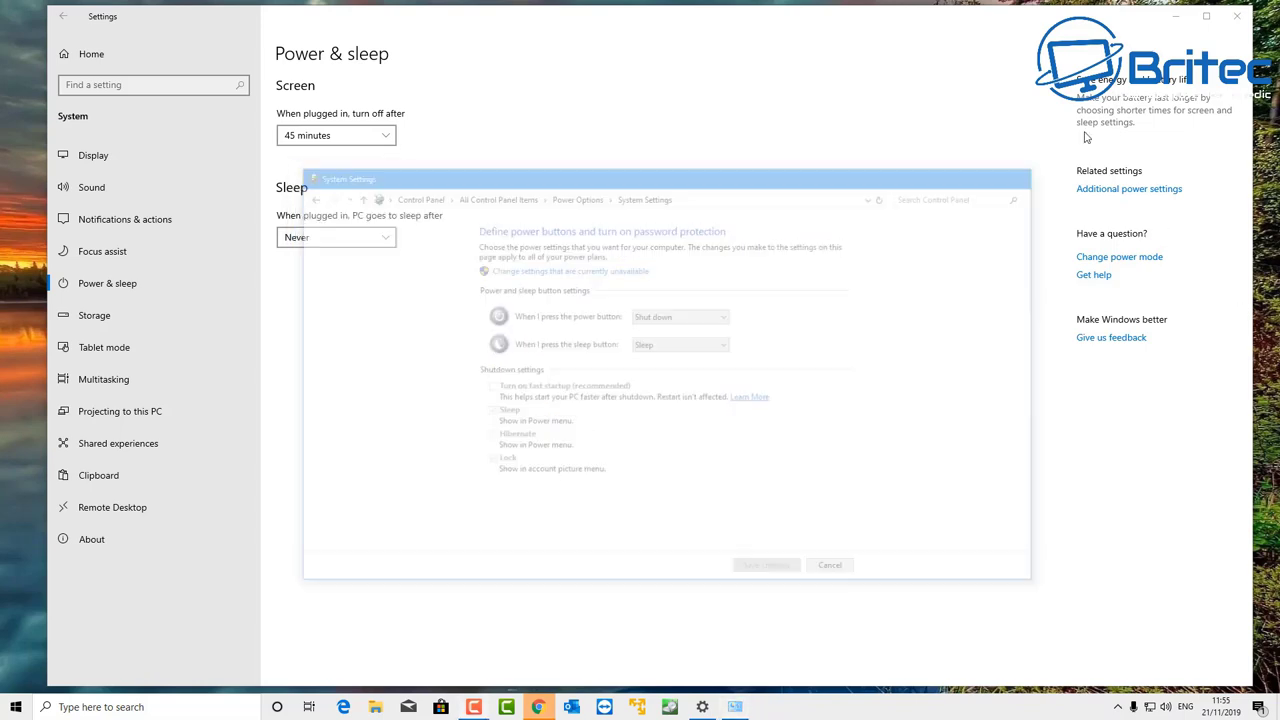
click(1237, 17)
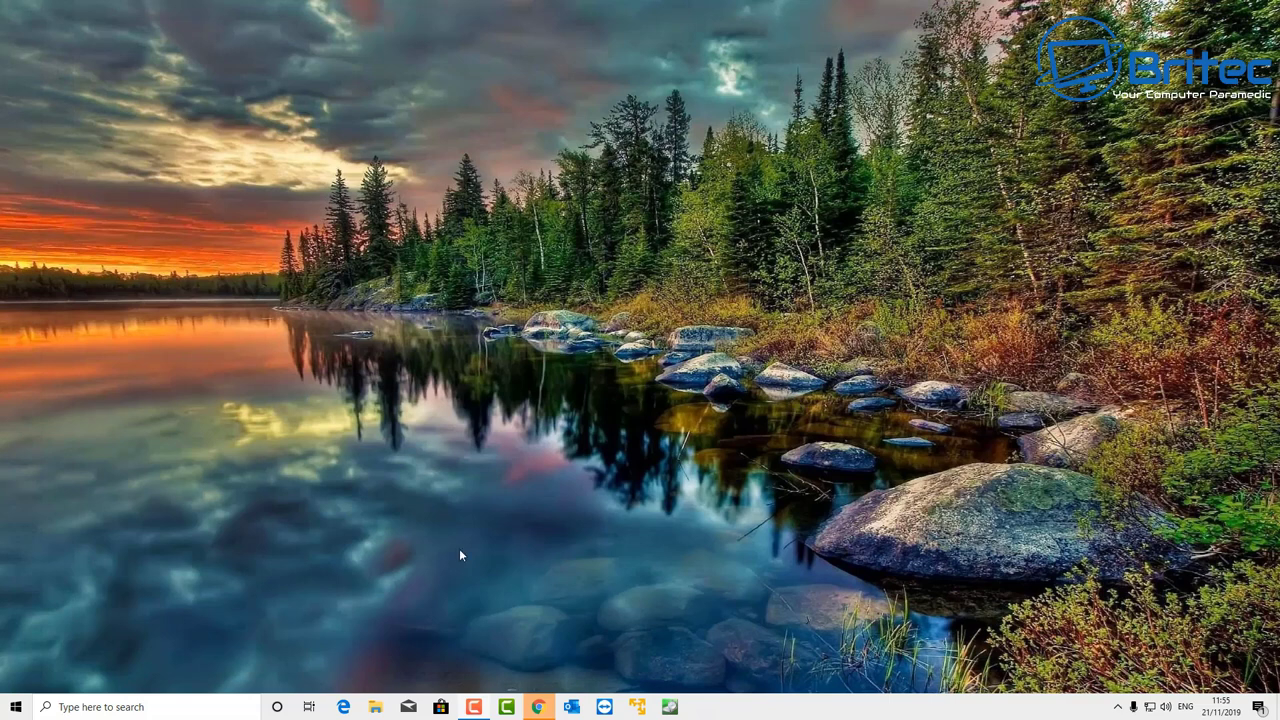
- Search Windows for msconfig and open System Configuration
click(108, 708)
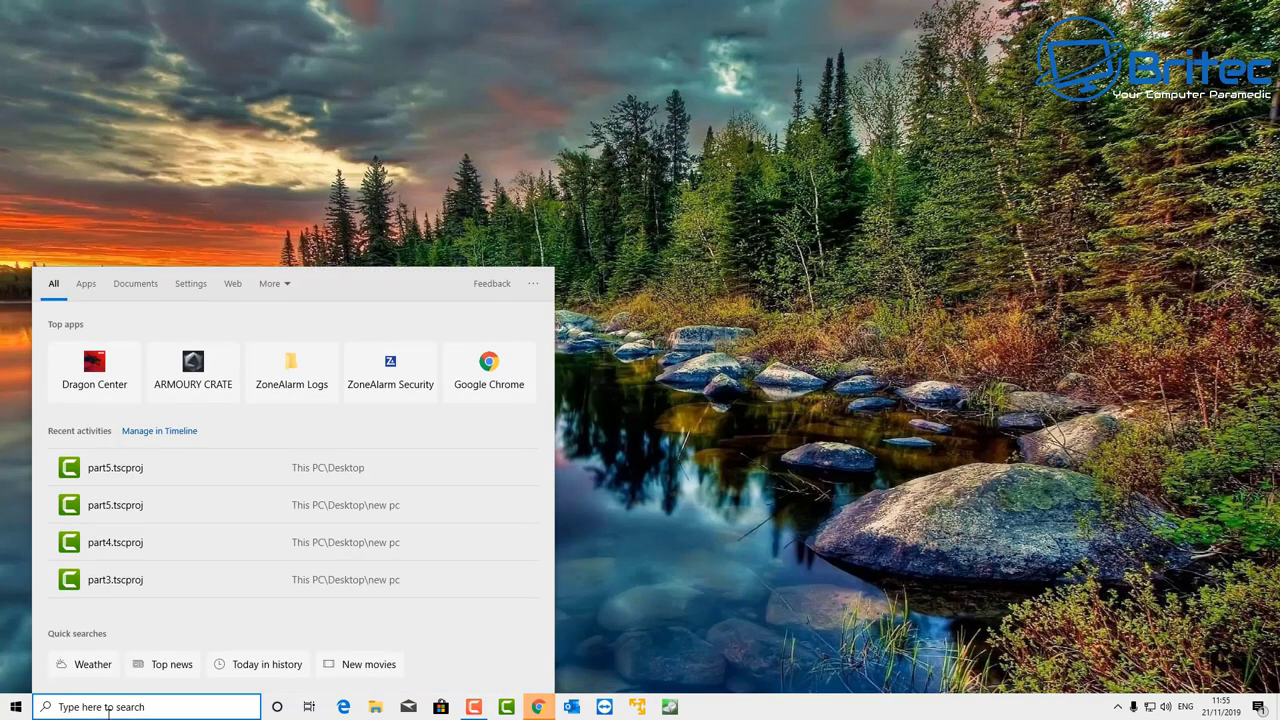
text(msconfig)
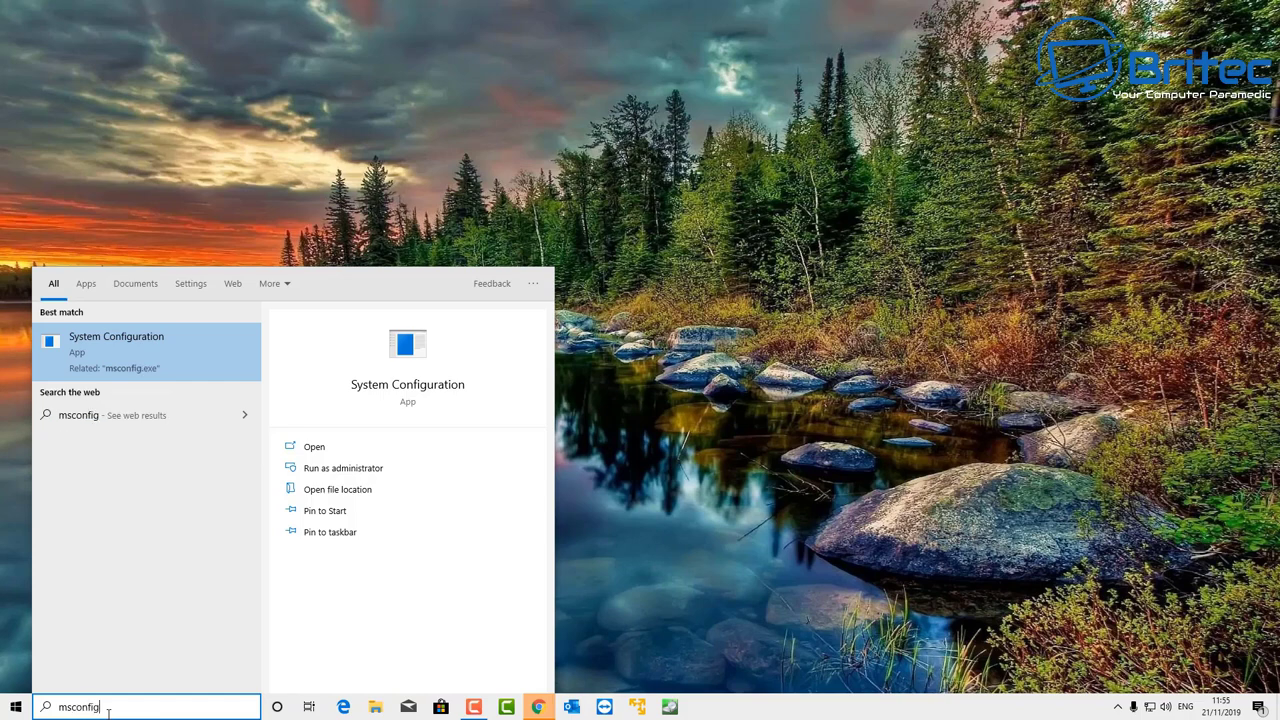
click(75, 365)
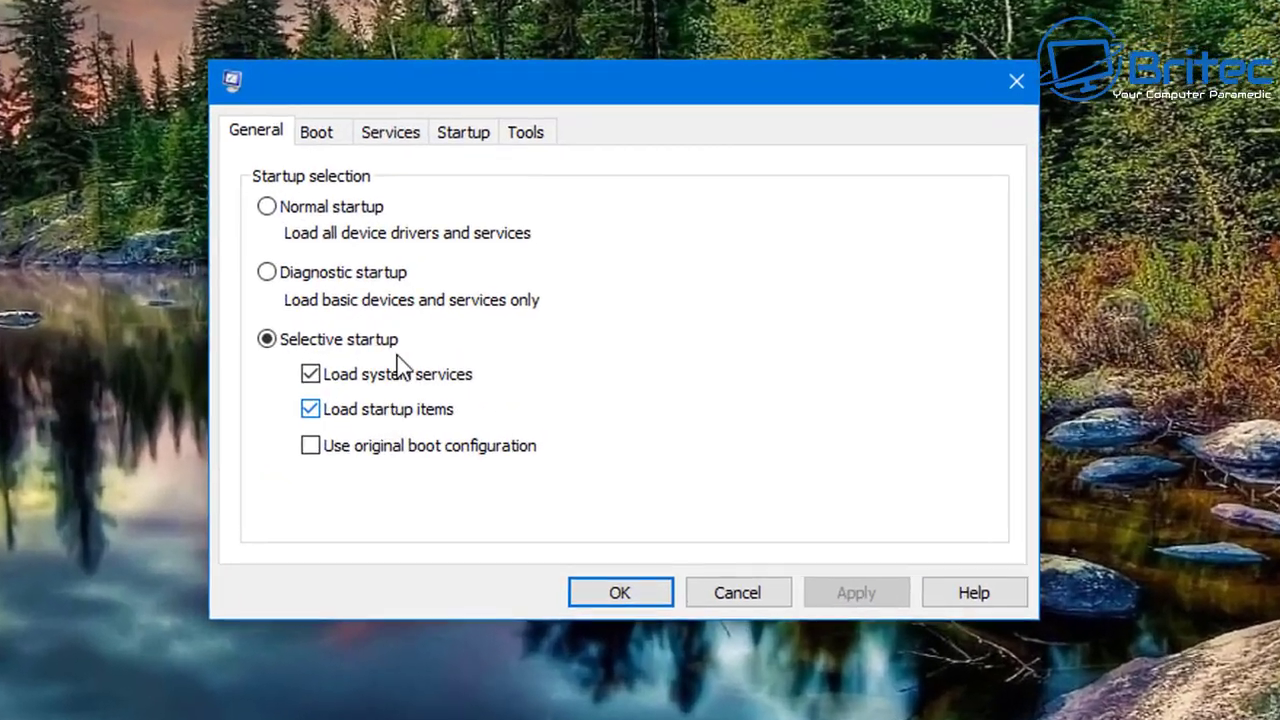
- Open Task Manager's startup list from System Configuration and bring up the options for the Dragon Center entry
click(471, 145)
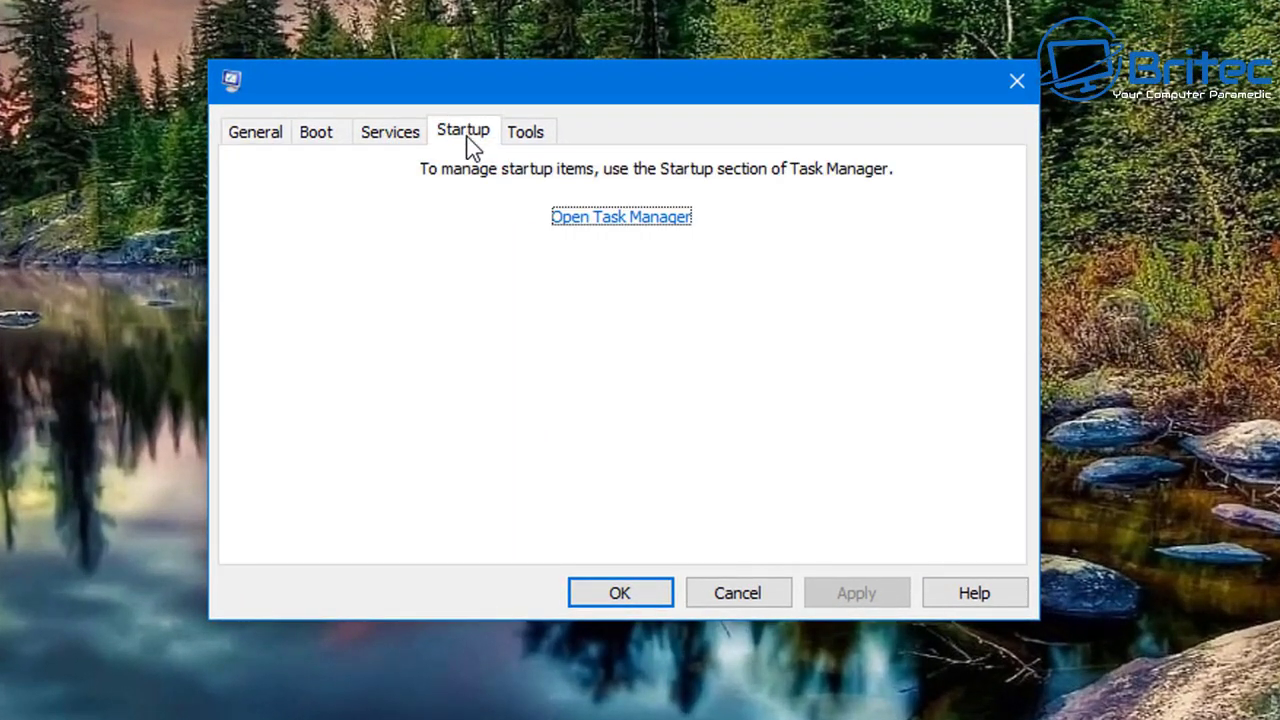
click(614, 216)
drag(586, 34, 664, 45)
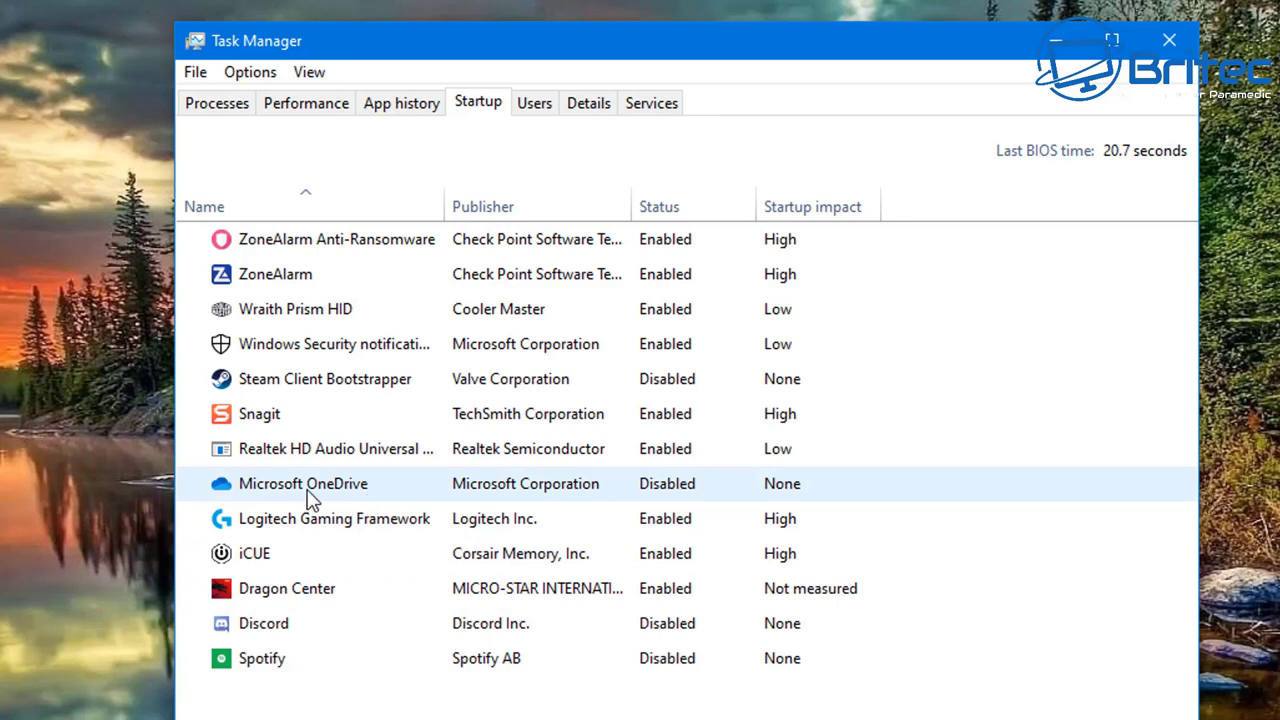
click(316, 600)
right_click(669, 600)
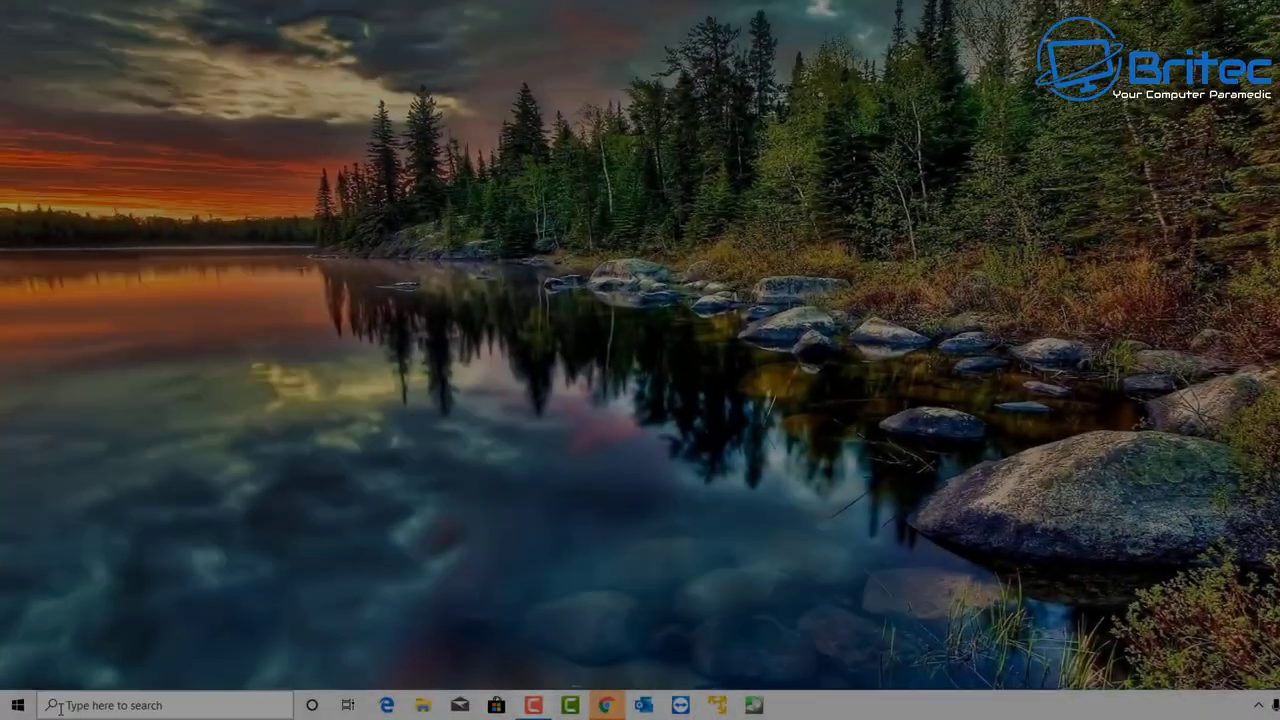
- Search Windows for performance and open the settings for adjusting the appearance and performance of Windows
click(90, 701)
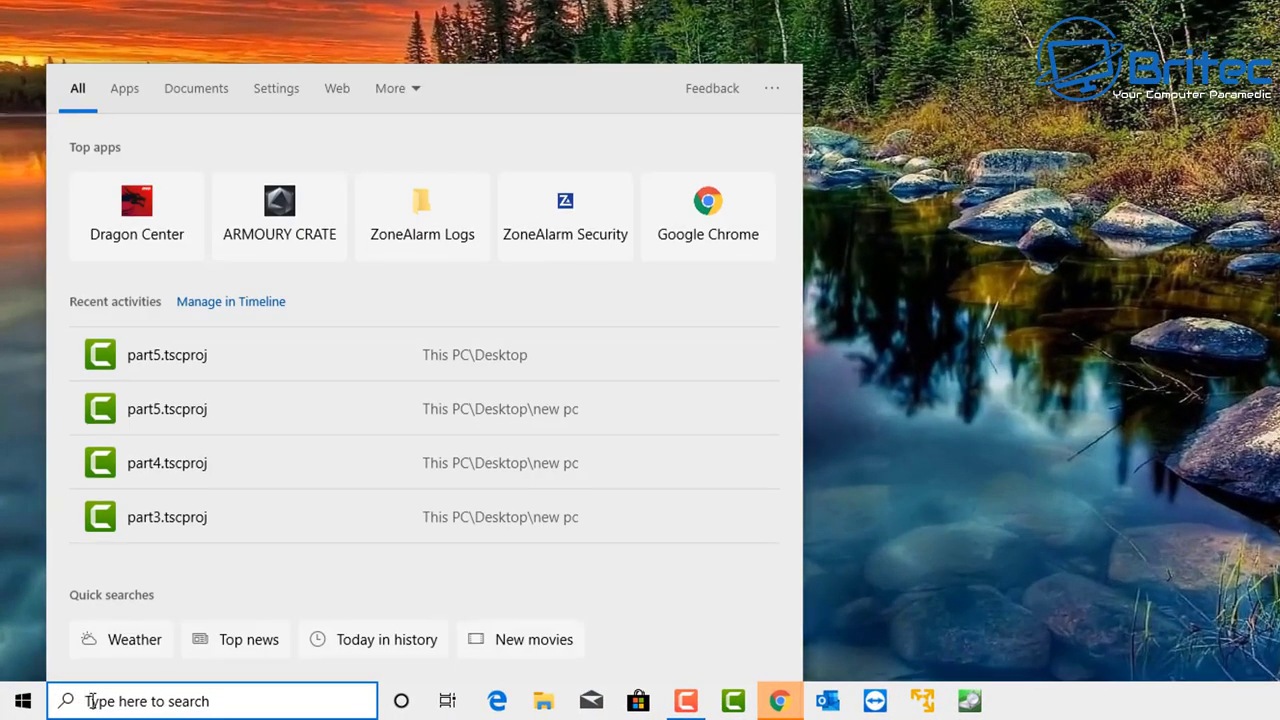
text(perform)
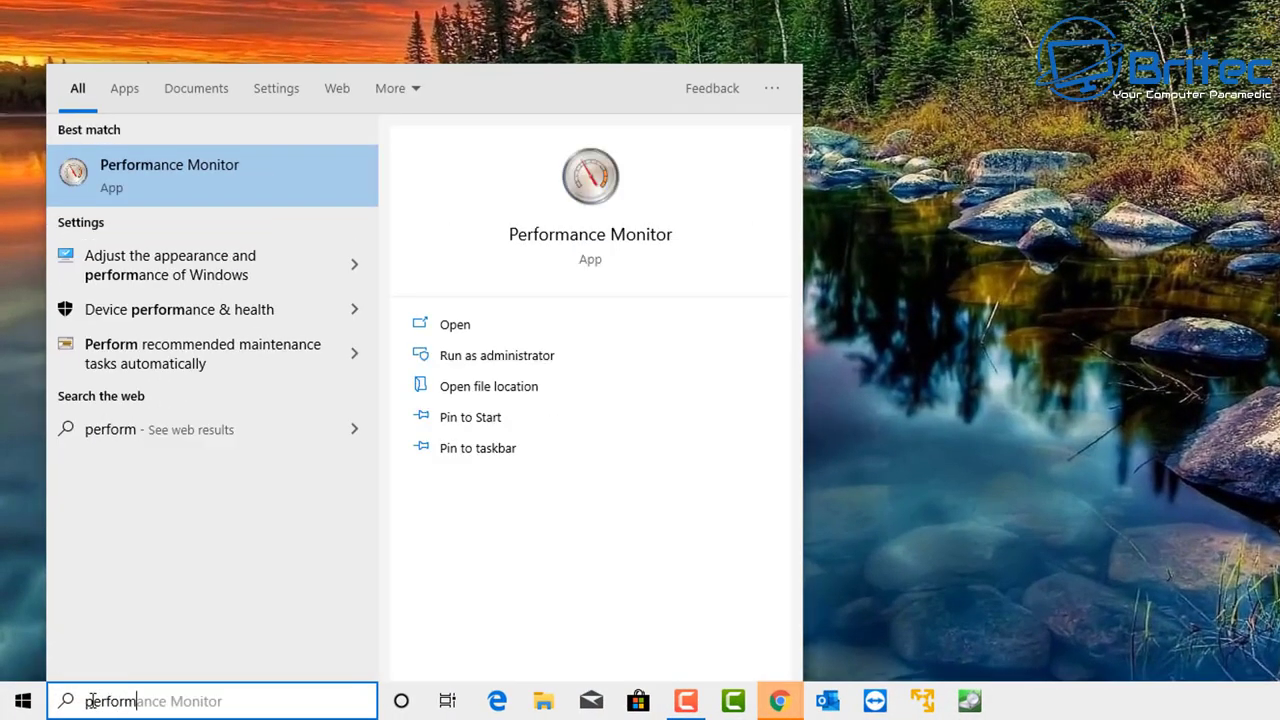
text(ance)
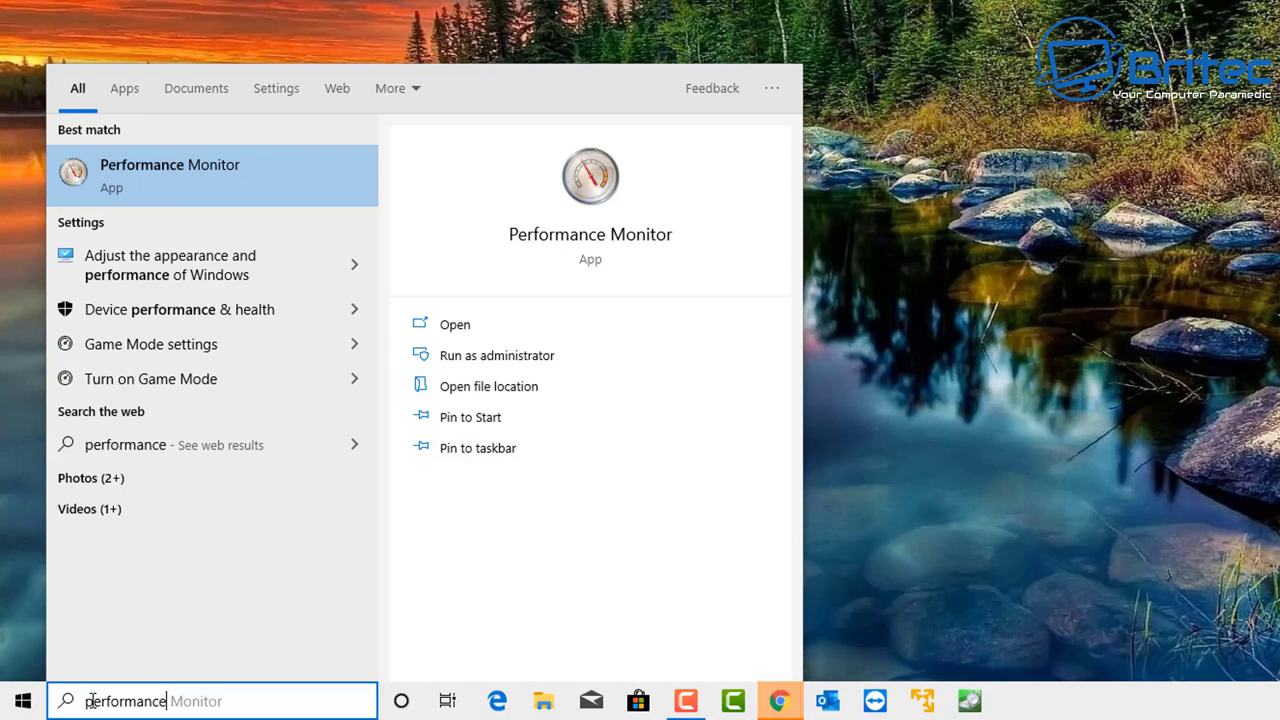
click(135, 282)
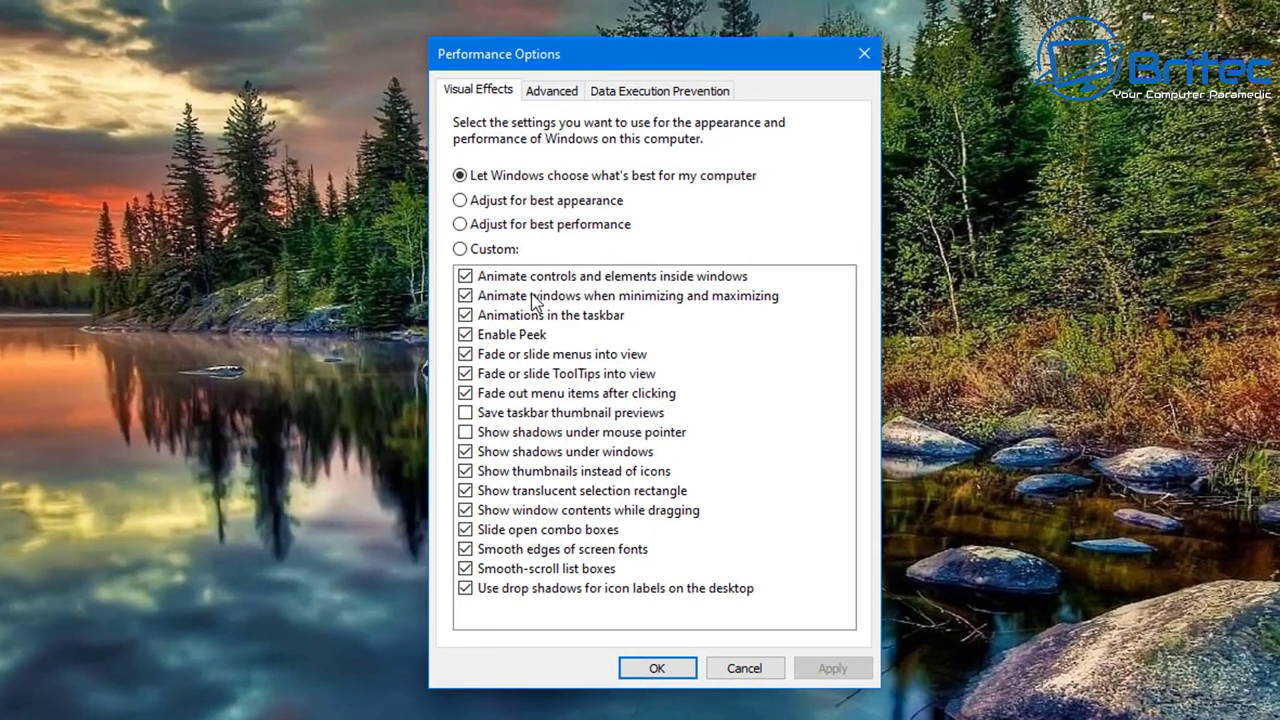
- Open the virtual memory settings, turn off automatic paging file management for all drives and choose a custom size for drive C
click(553, 92)
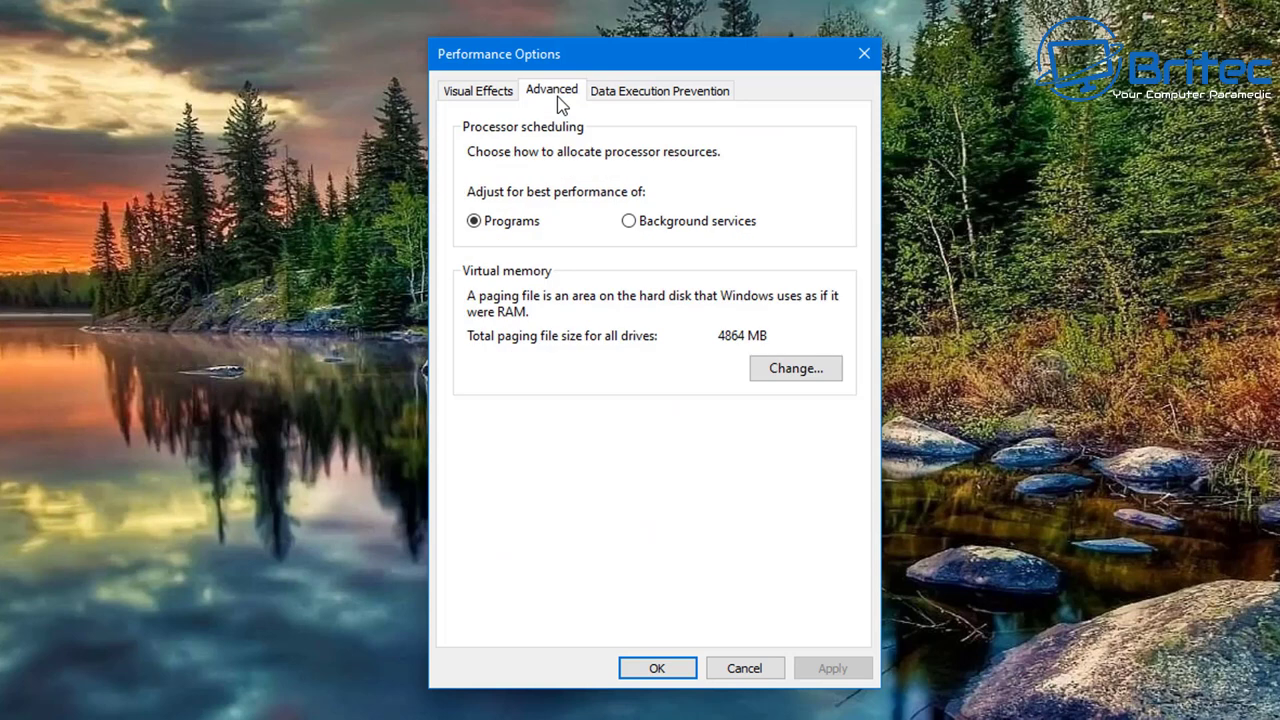
click(808, 375)
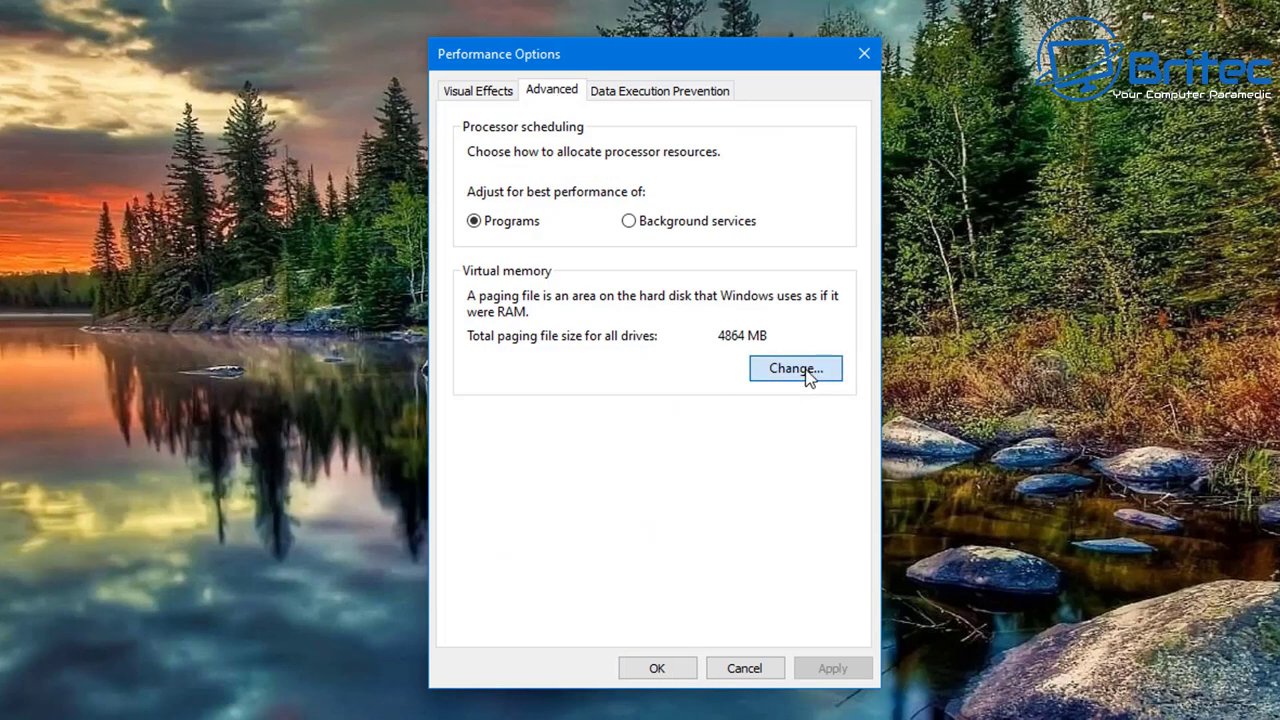
drag(738, 120, 731, 121)
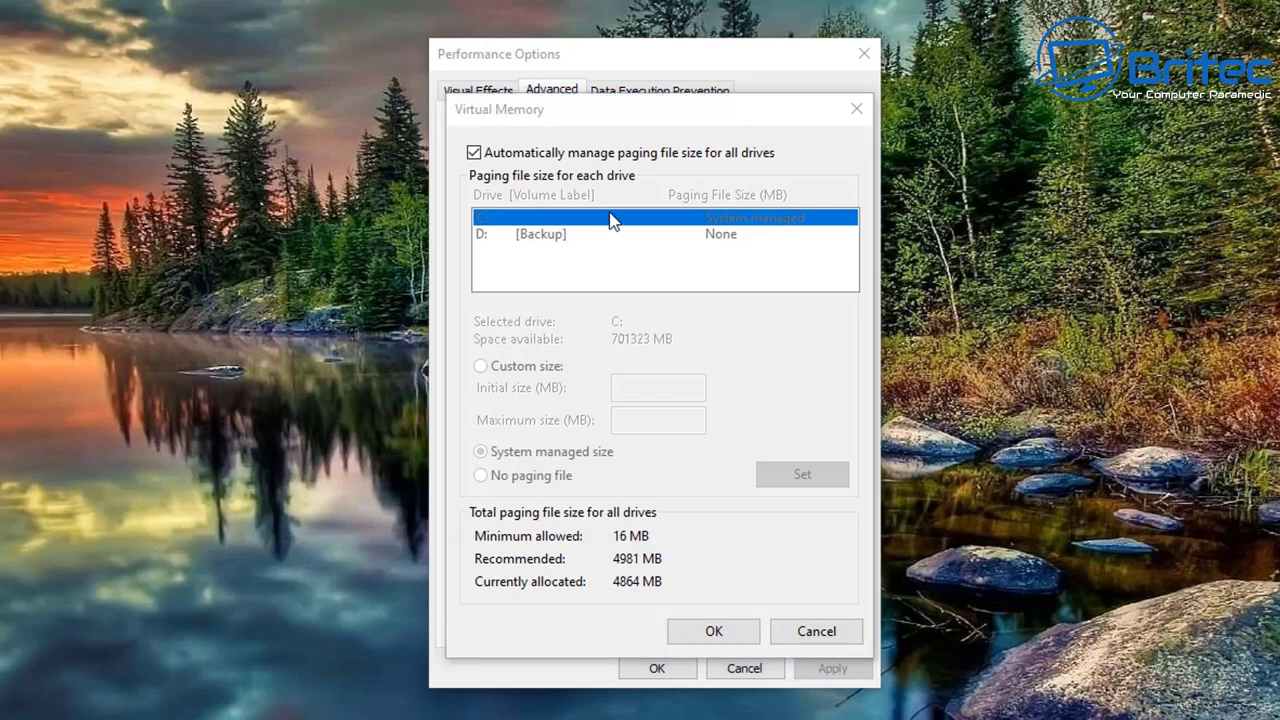
click(474, 153)
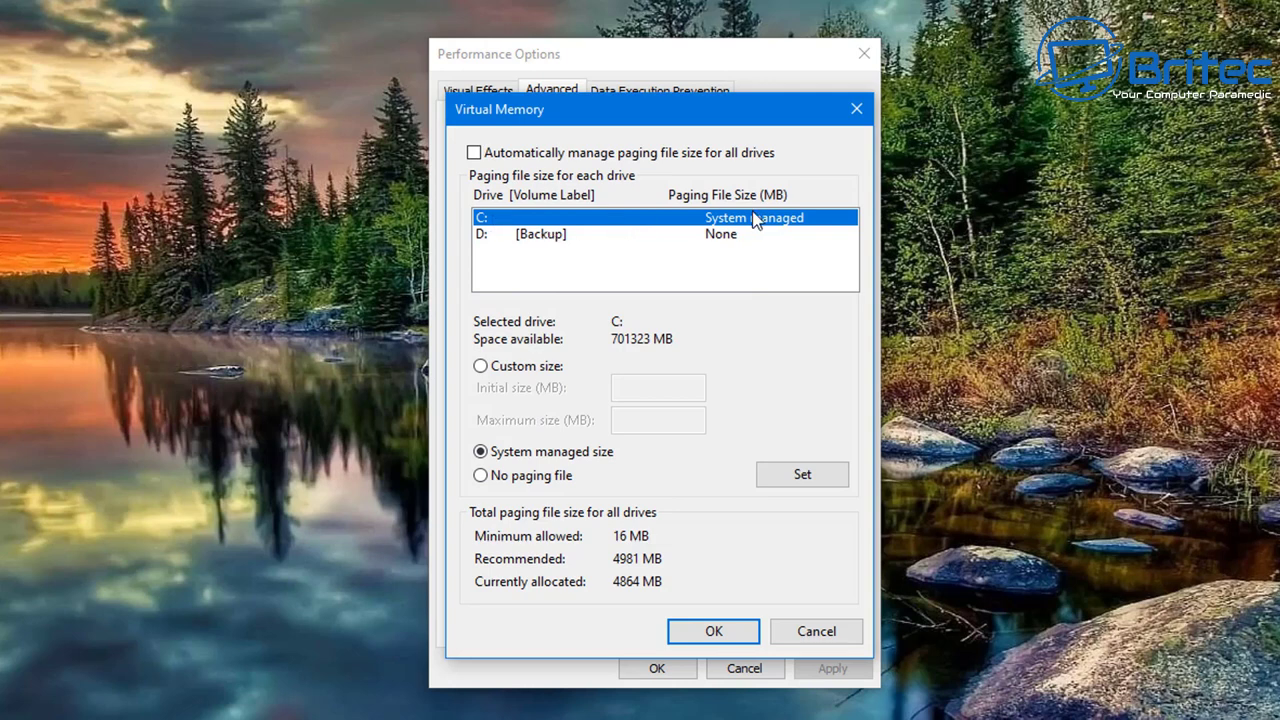
click(480, 367)
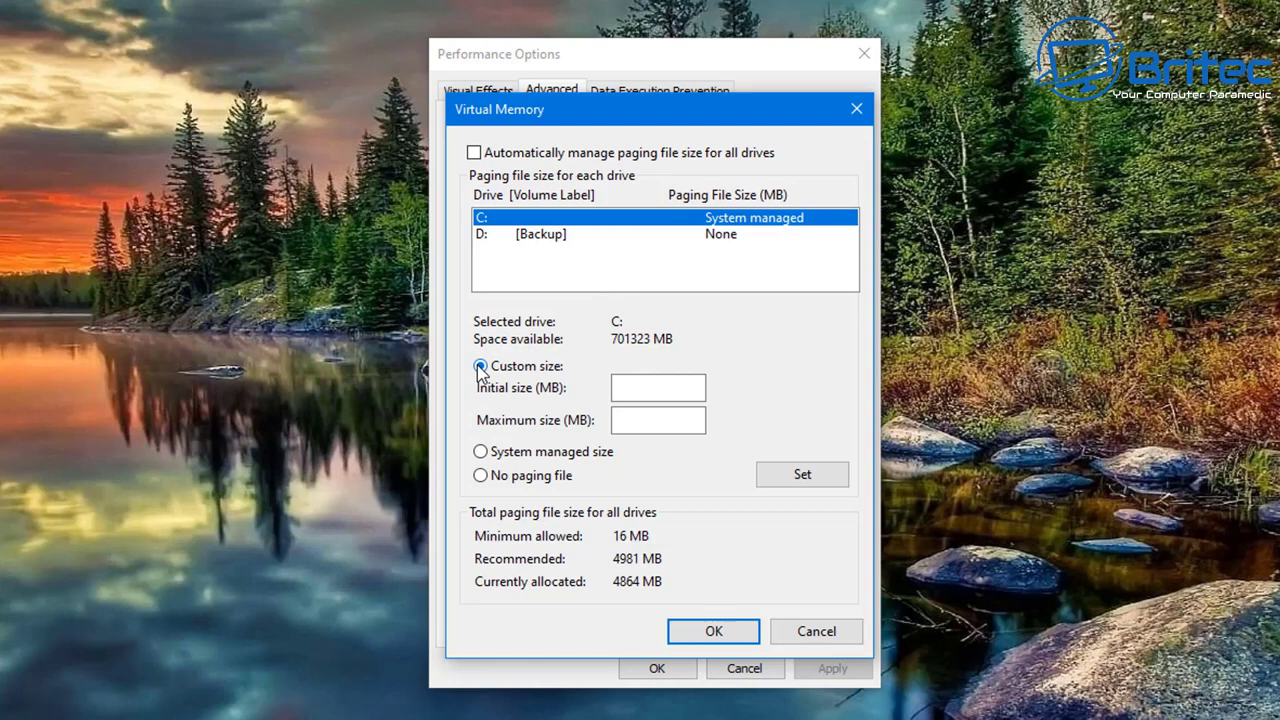
- Set drive C's paging file to an initial size of 3500 MB and a maximum of 4981 MB, and confirm the performance settings
click(632, 388)
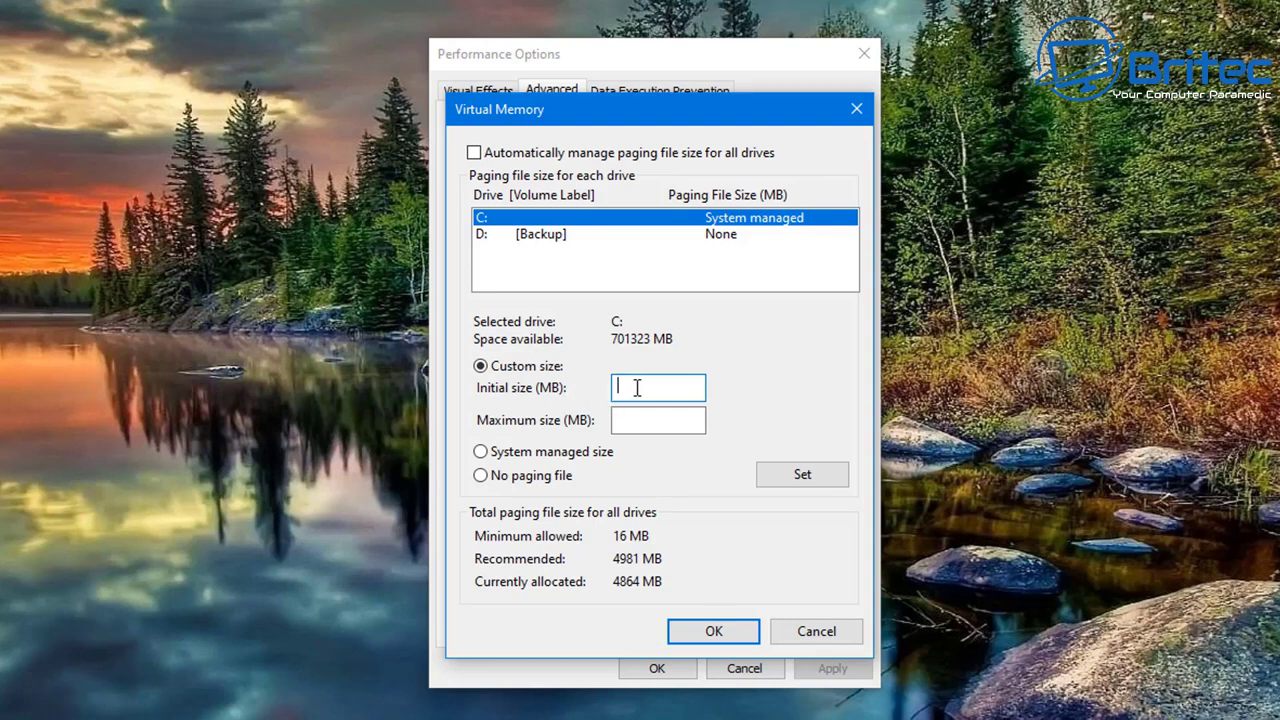
text(3590)
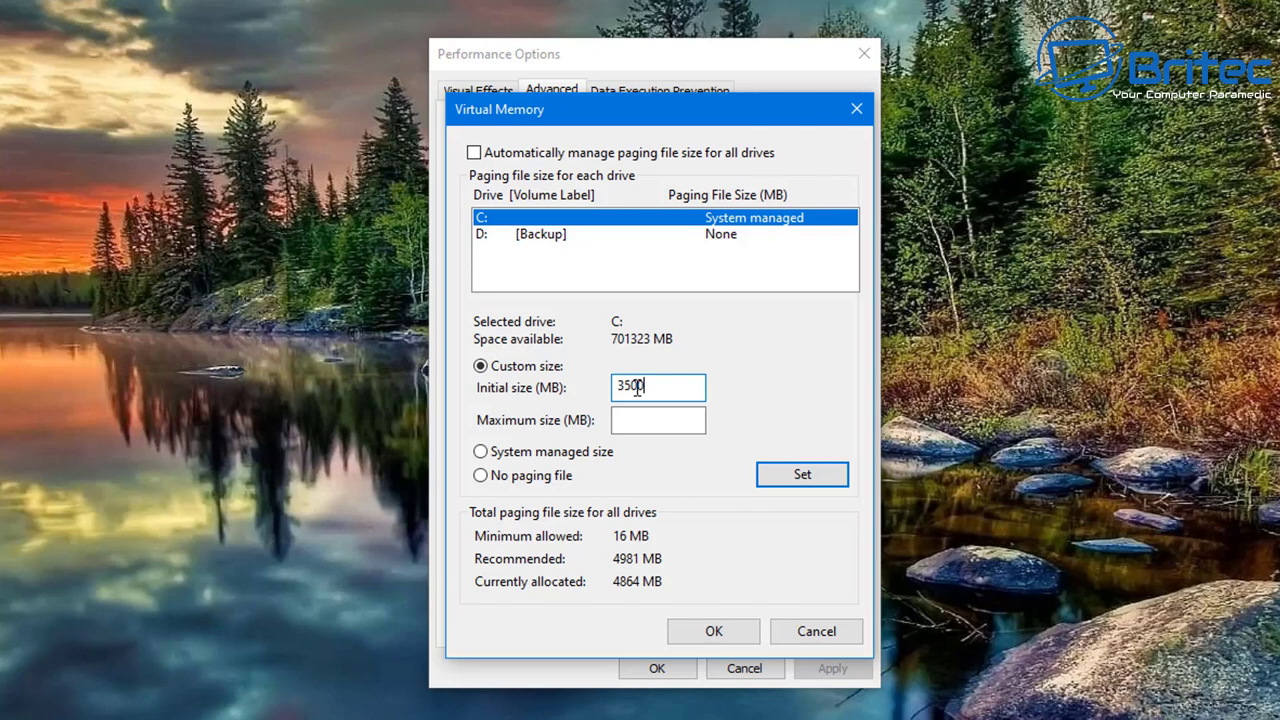
click(632, 418)
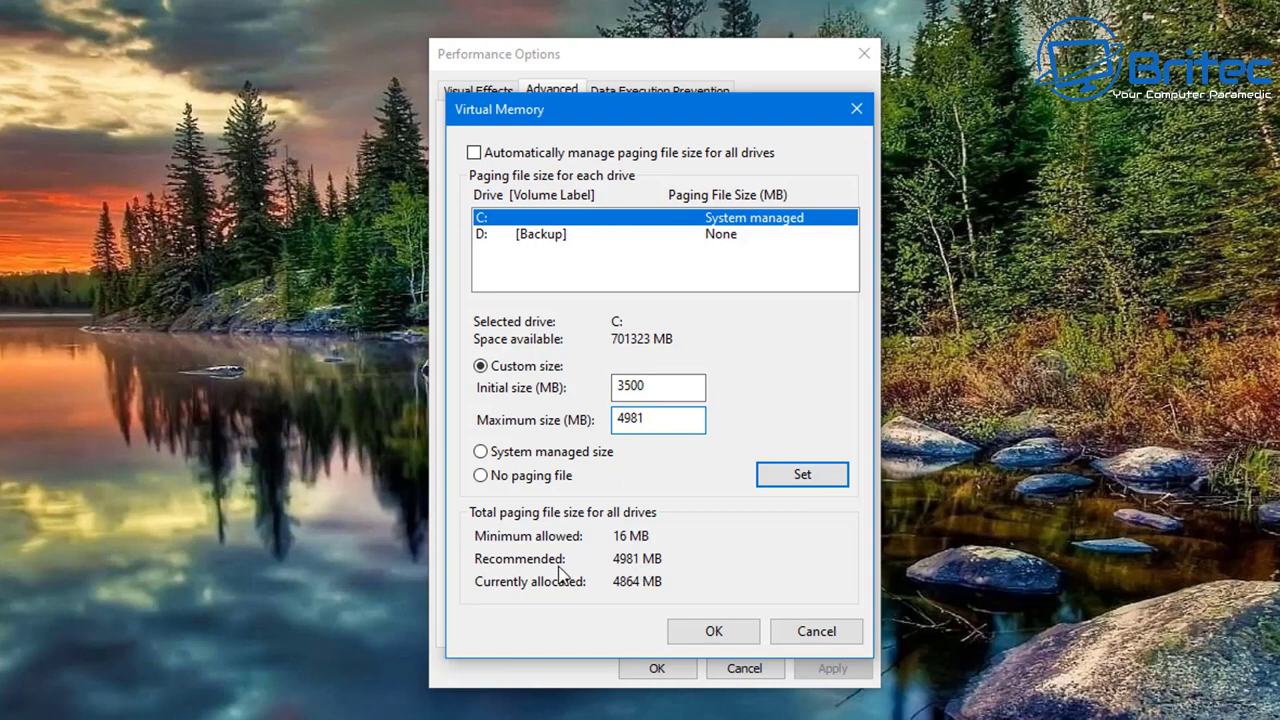
click(800, 478)
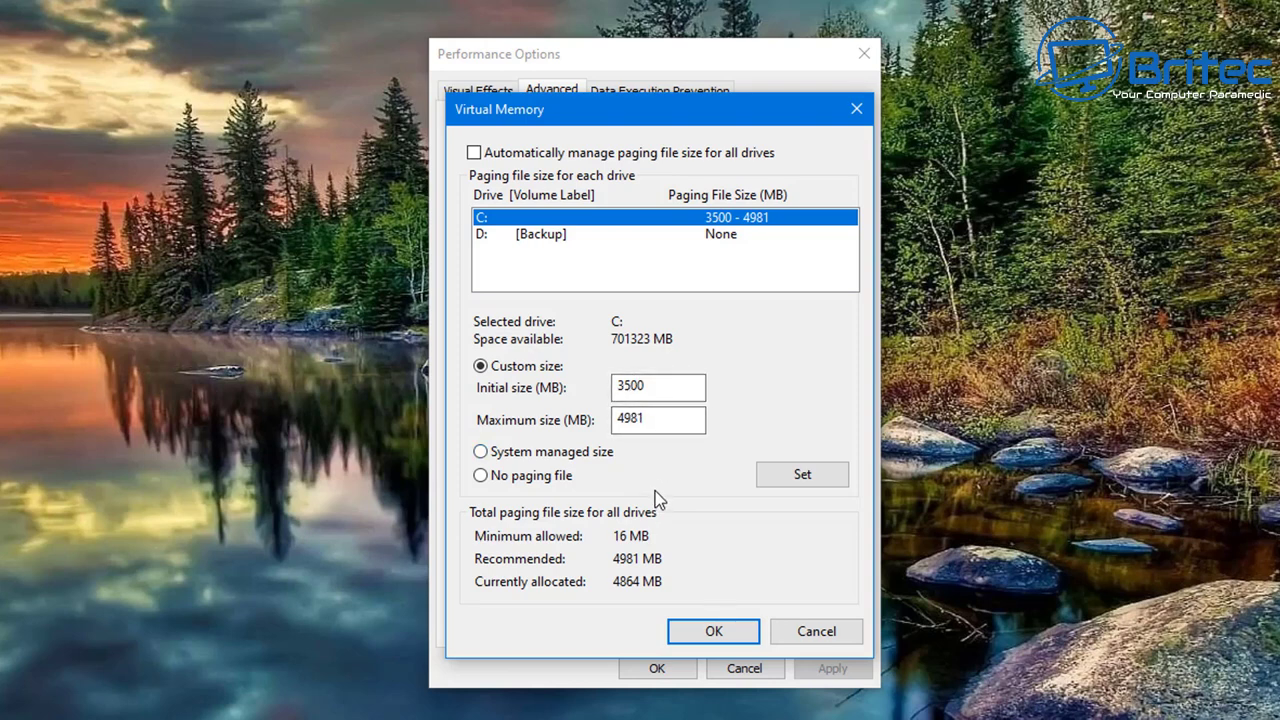
click(713, 633)
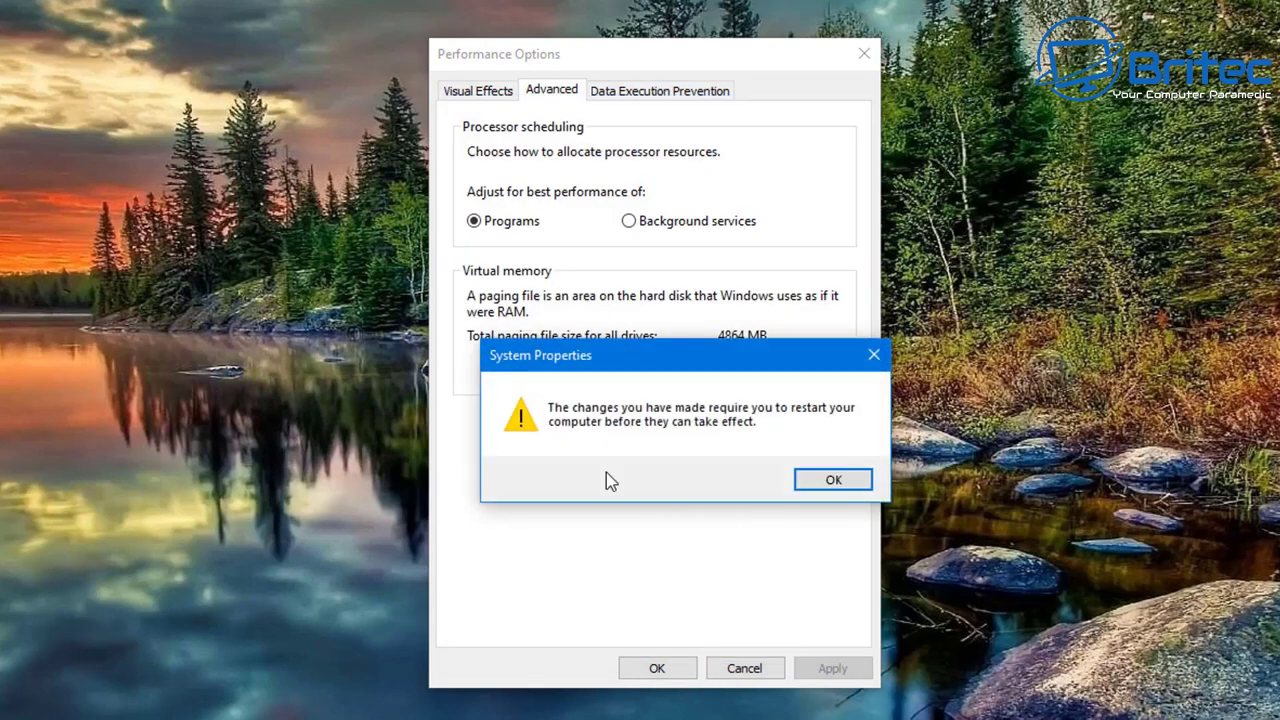
click(831, 480)
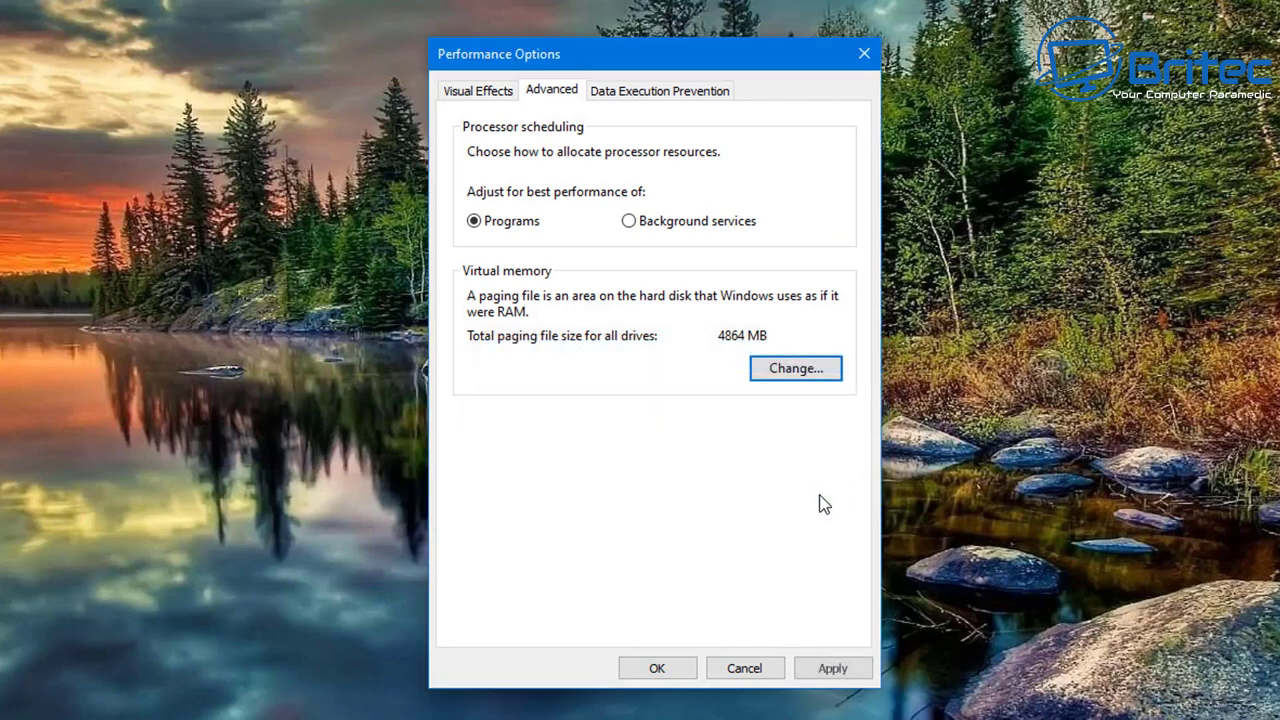
click(658, 672)
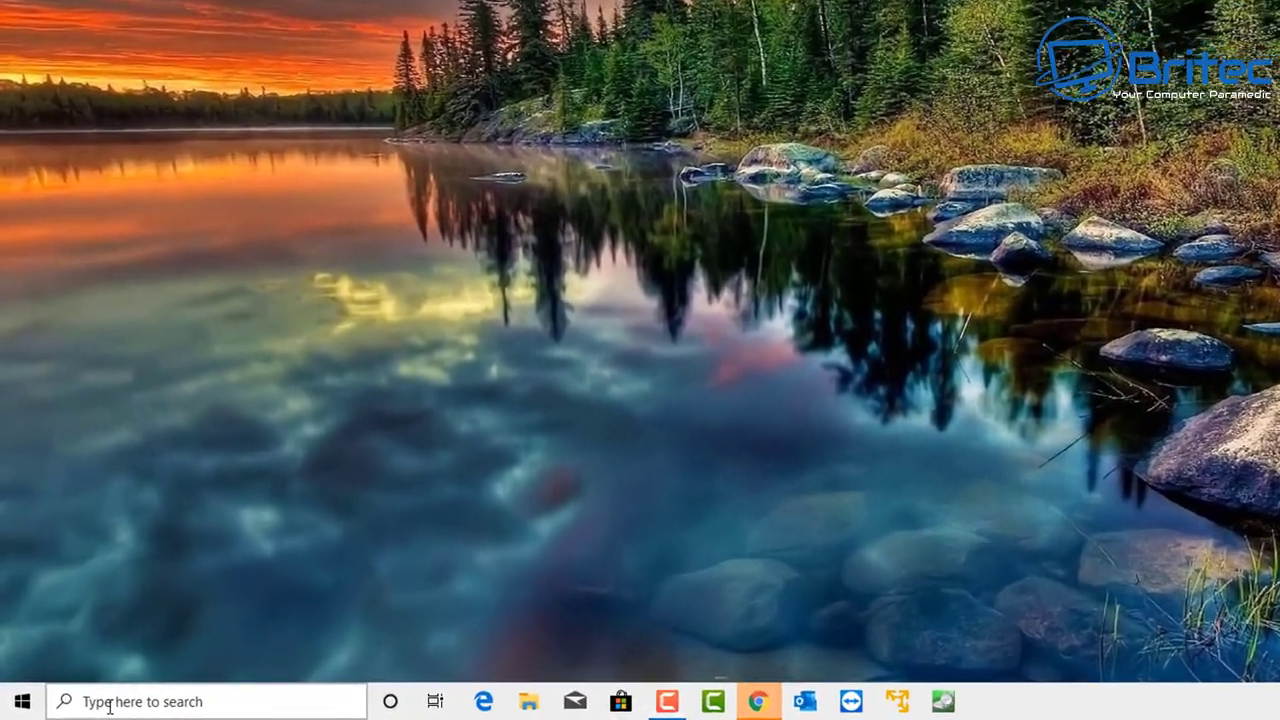
- Search Windows for msconfig and open System Configuration
click(79, 708)
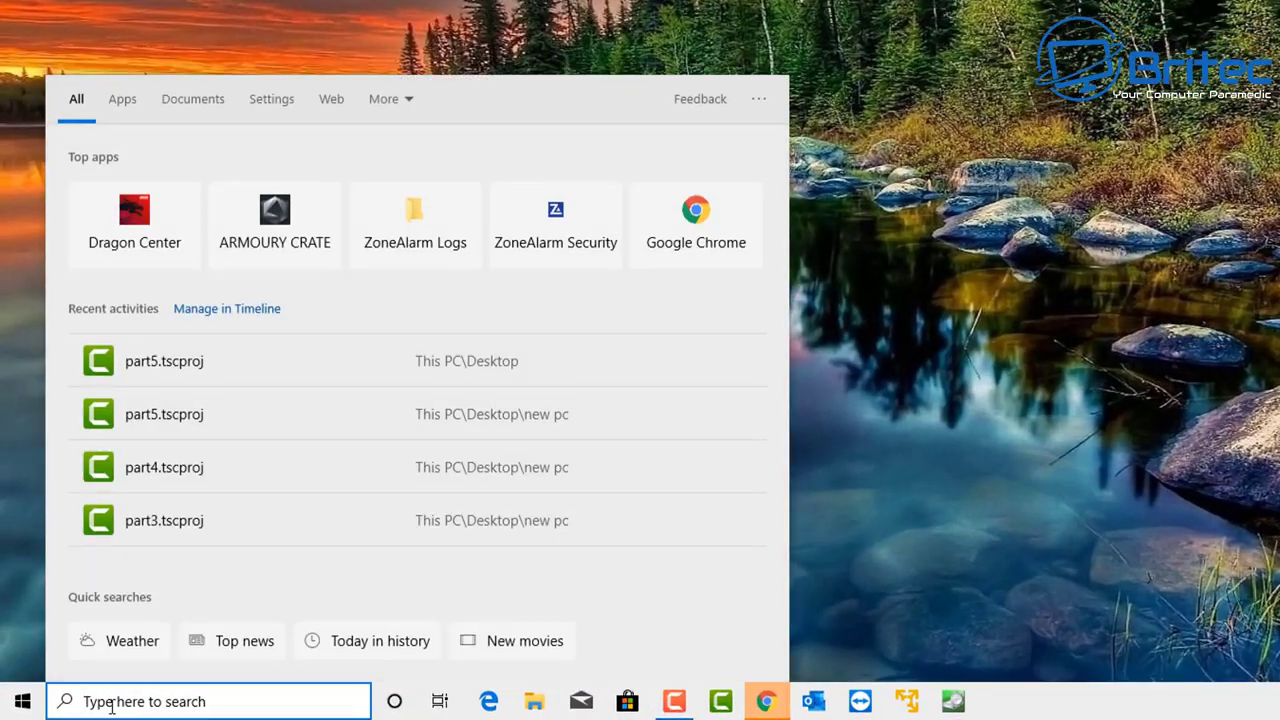
text(mscon)
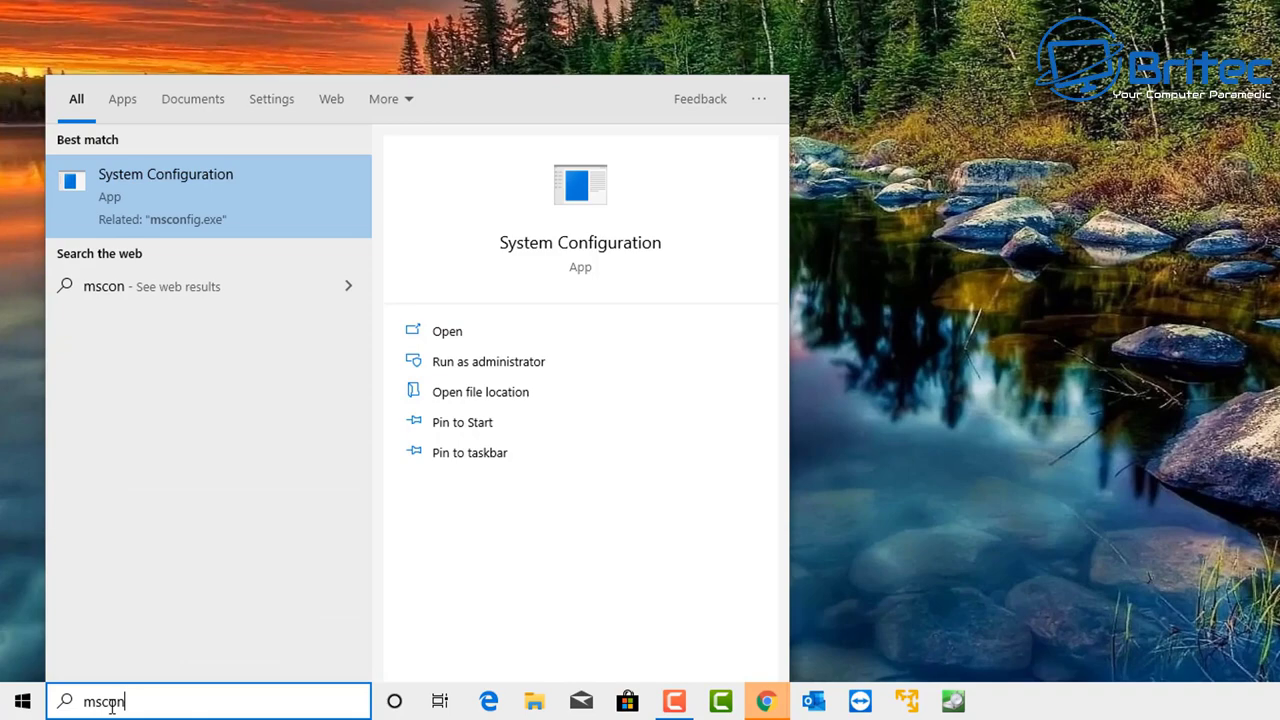
text(fig)
click(176, 192)
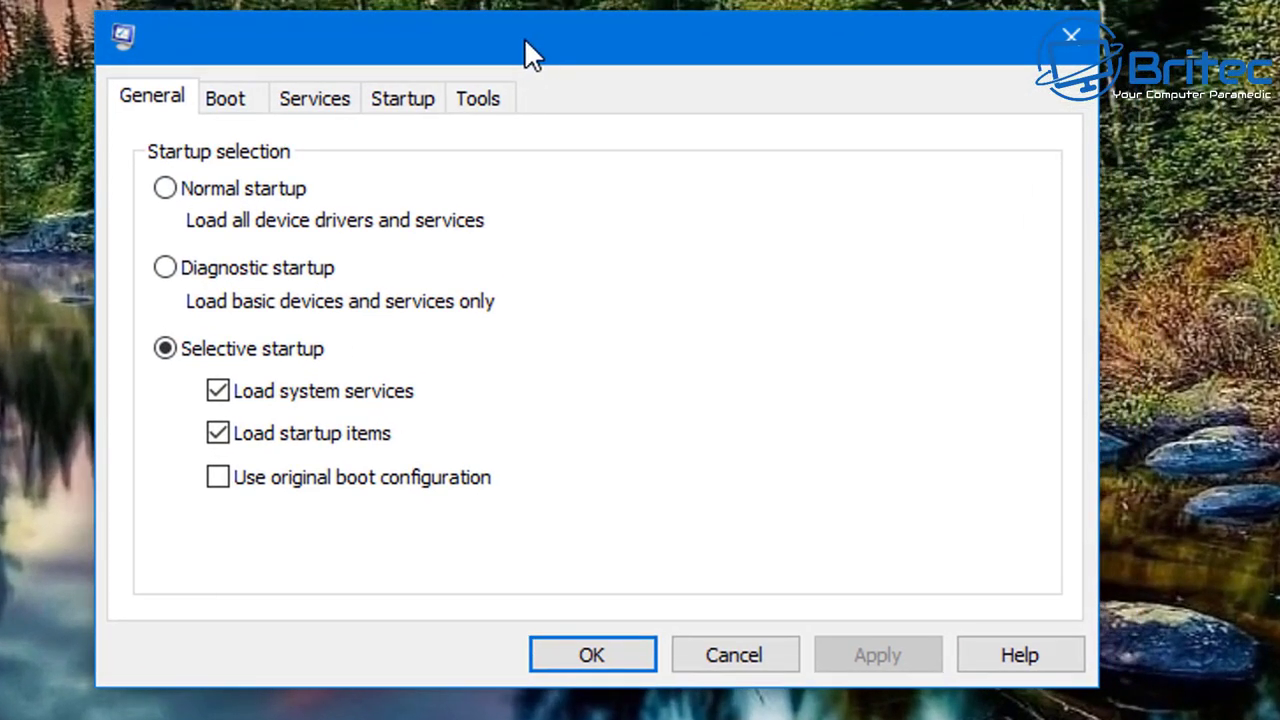
- Set the boot timeout to 10 seconds in System Configuration's boot settings, apply the change and confirm
click(232, 112)
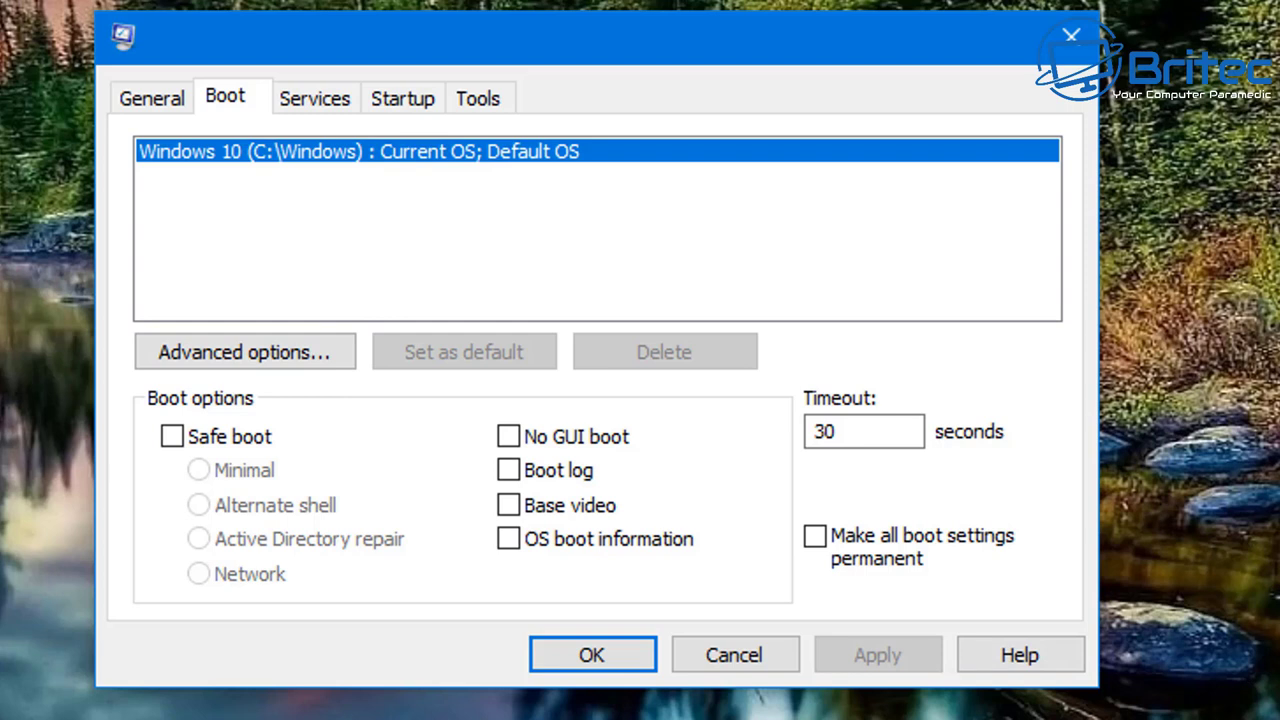
click(848, 431)
double_click(848, 431)
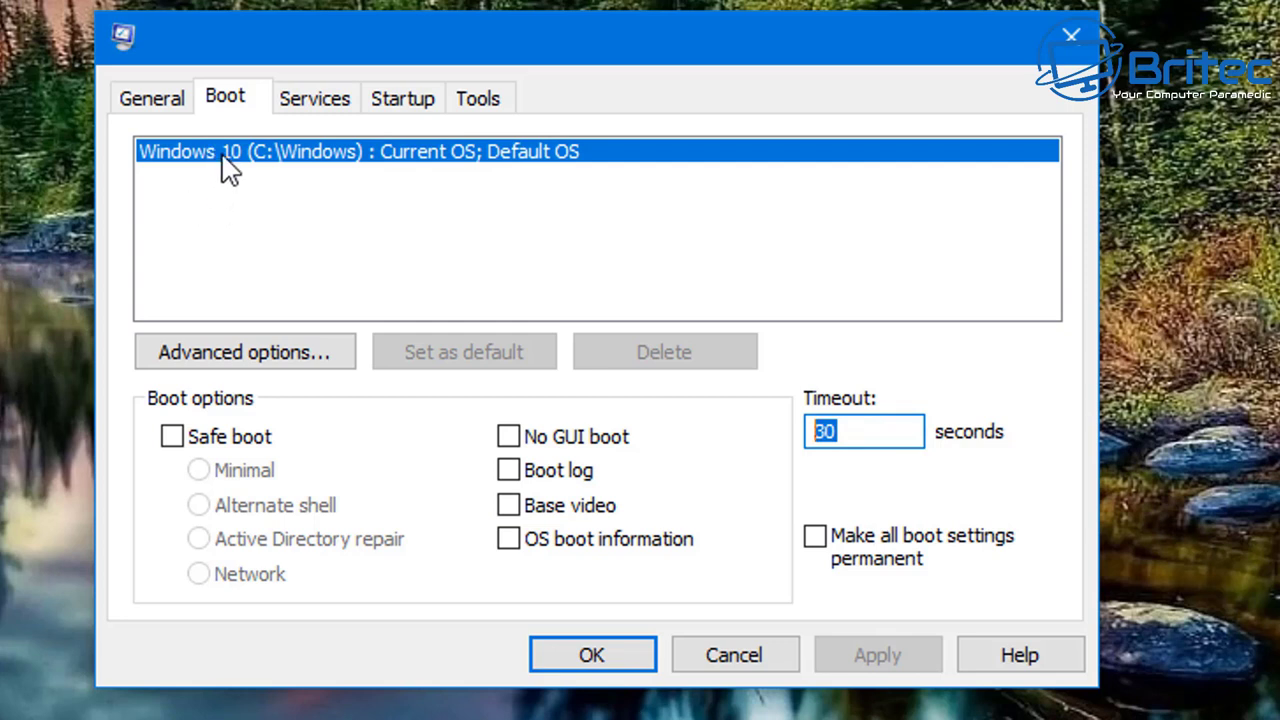
click(846, 434)
double_click(846, 434)
text(10)
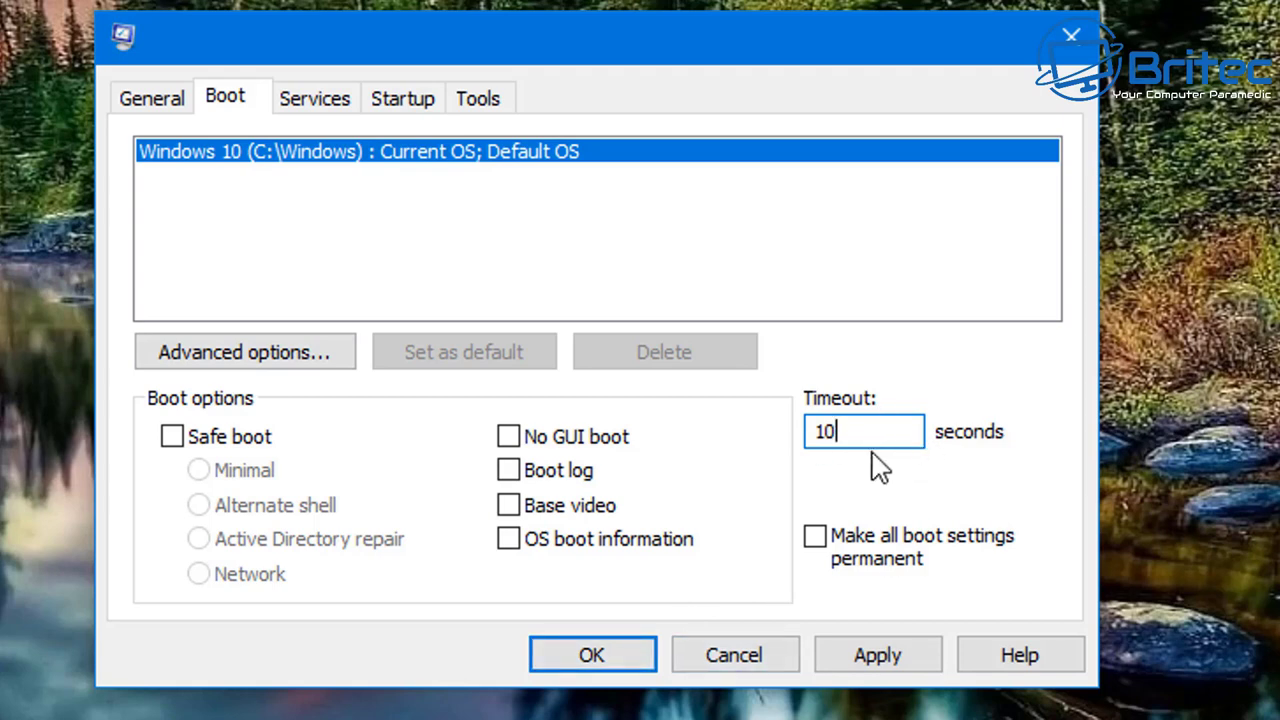
click(877, 662)
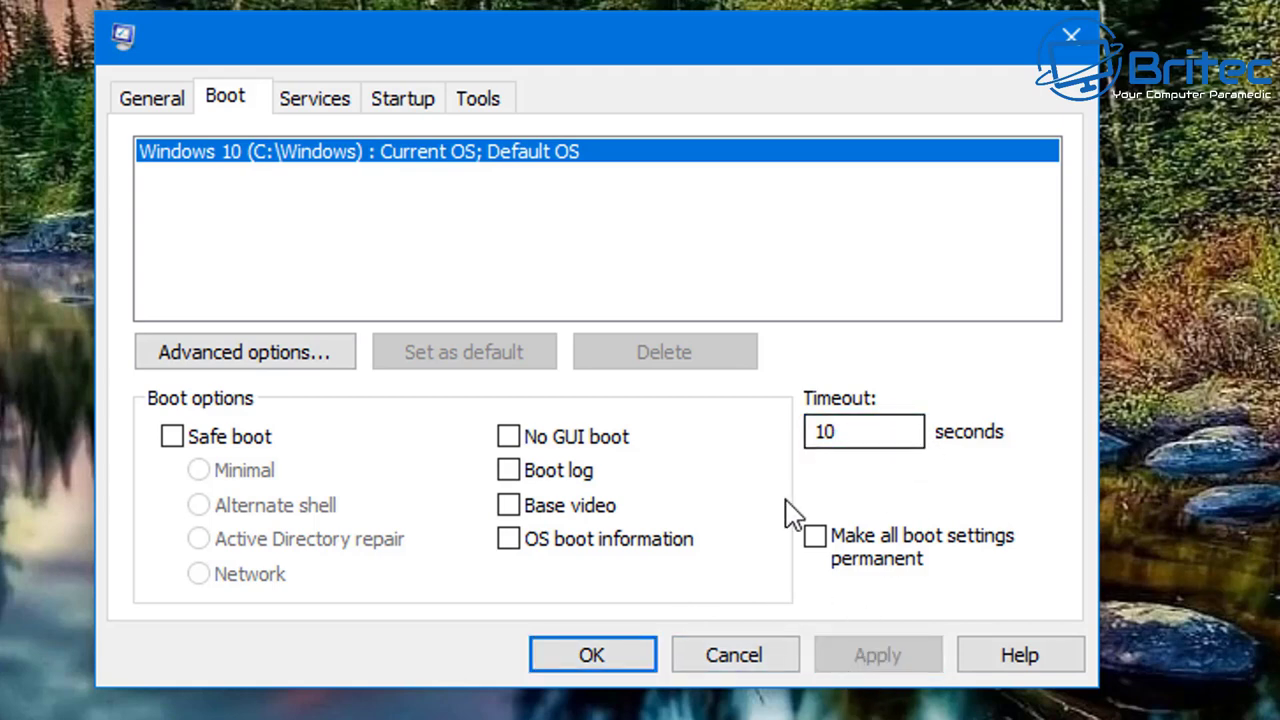
click(597, 662)
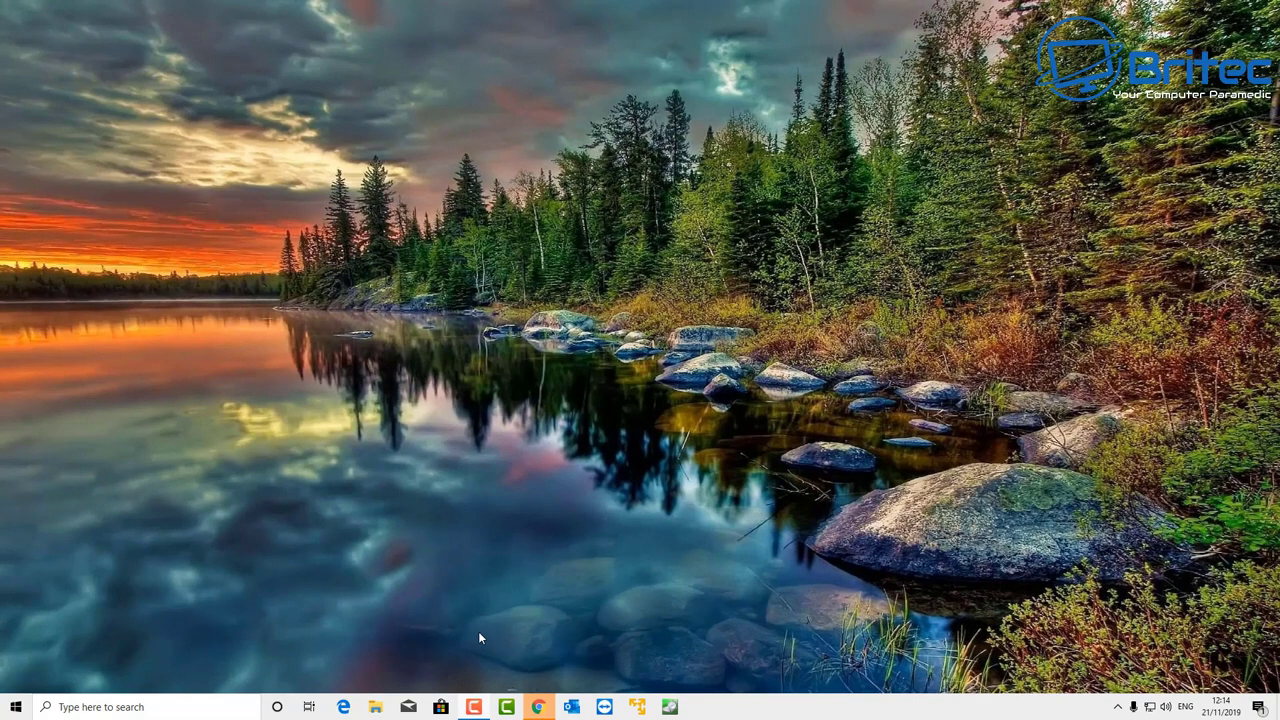
- Open Task Manager's startup list to check the startup apps and last BIOS time, and close it
right_click(755, 716)
click(800, 650)
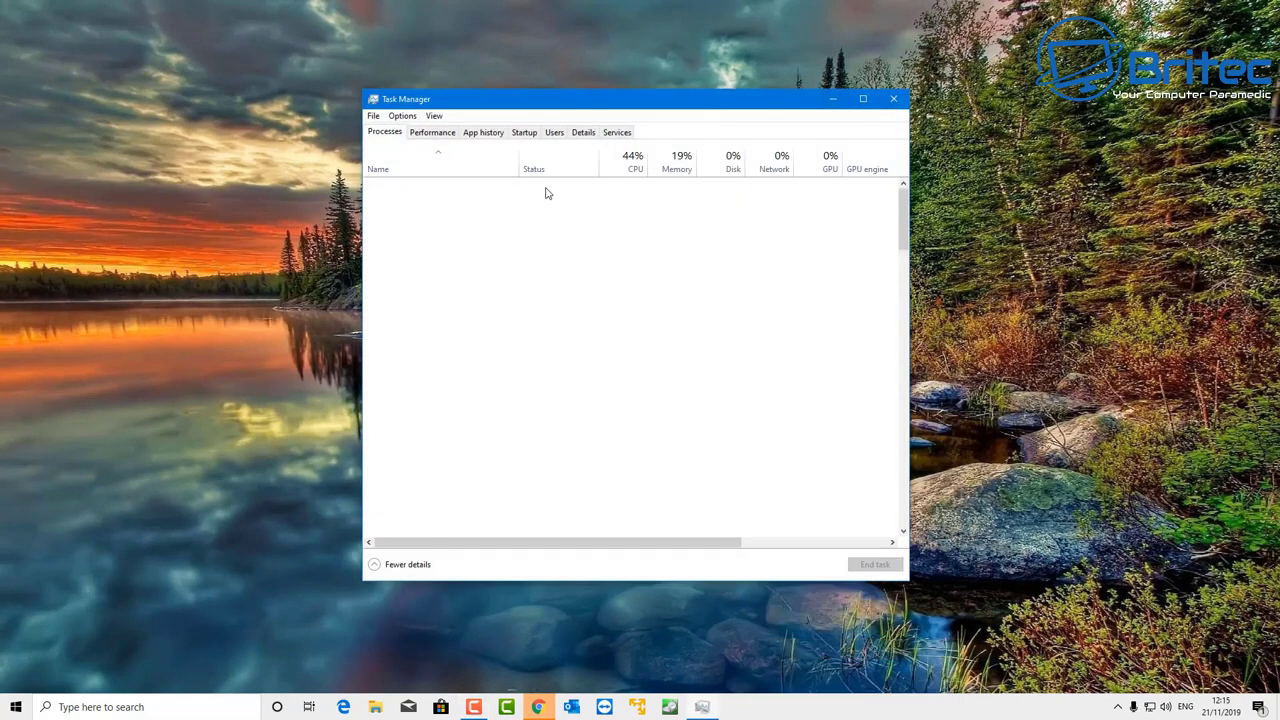
click(522, 134)
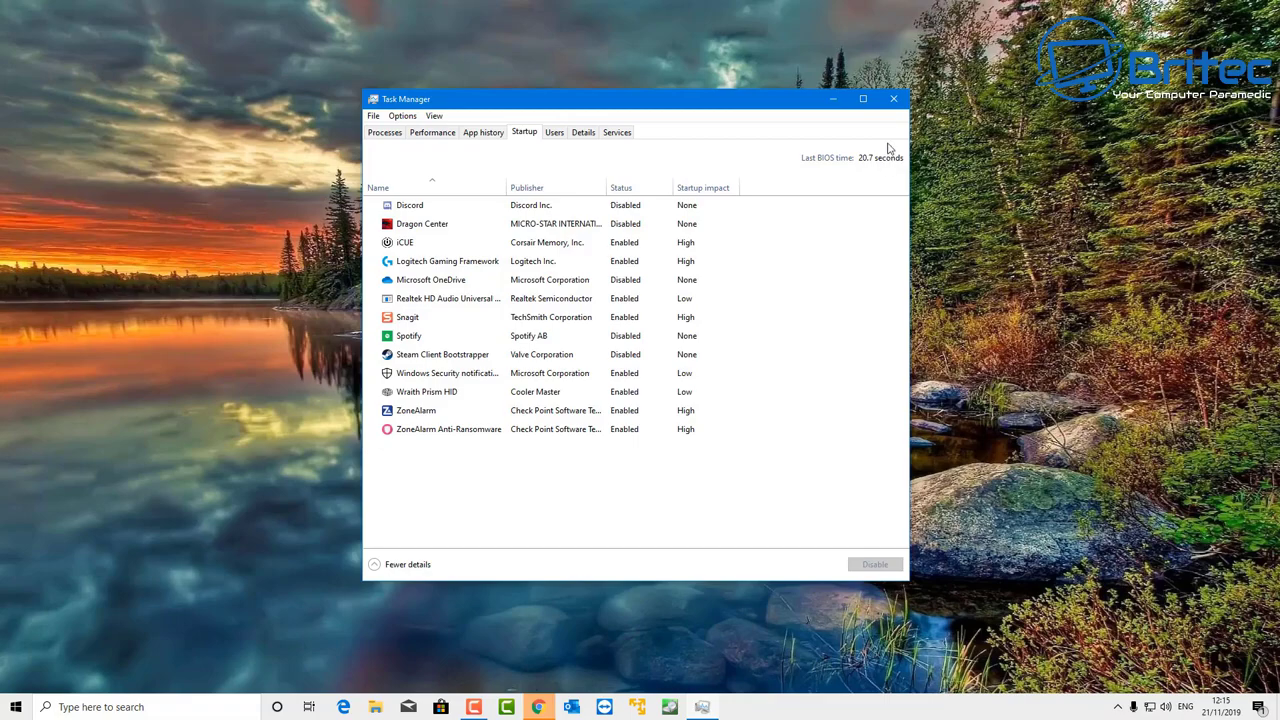
click(896, 104)
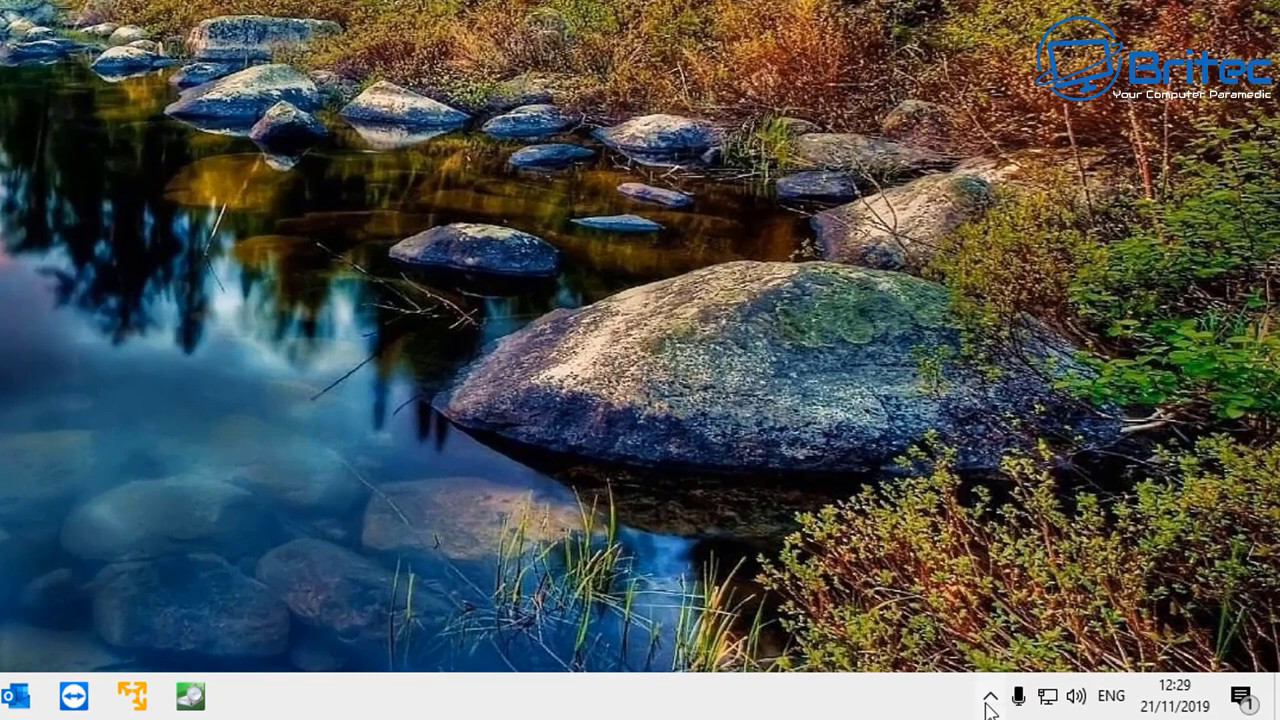
- Reveal the hidden system tray icons and open the NVIDIA GeForce Game Ready Driver update
click(1076, 702)
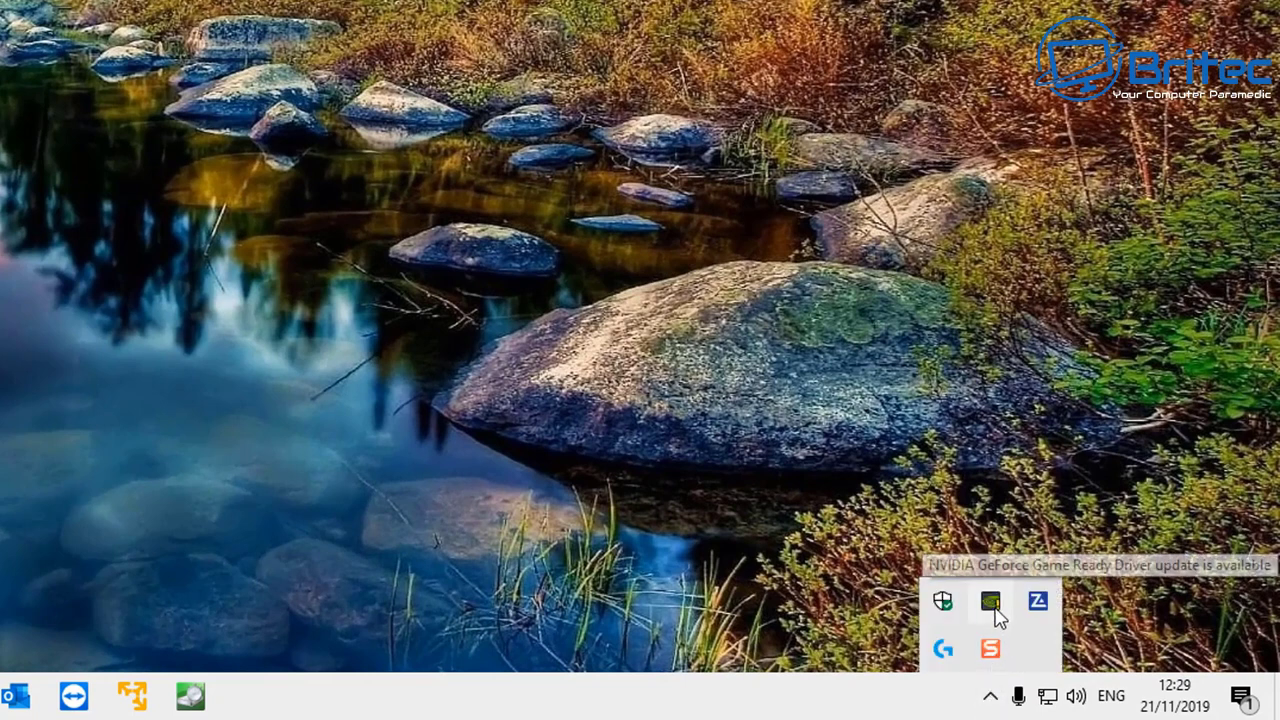
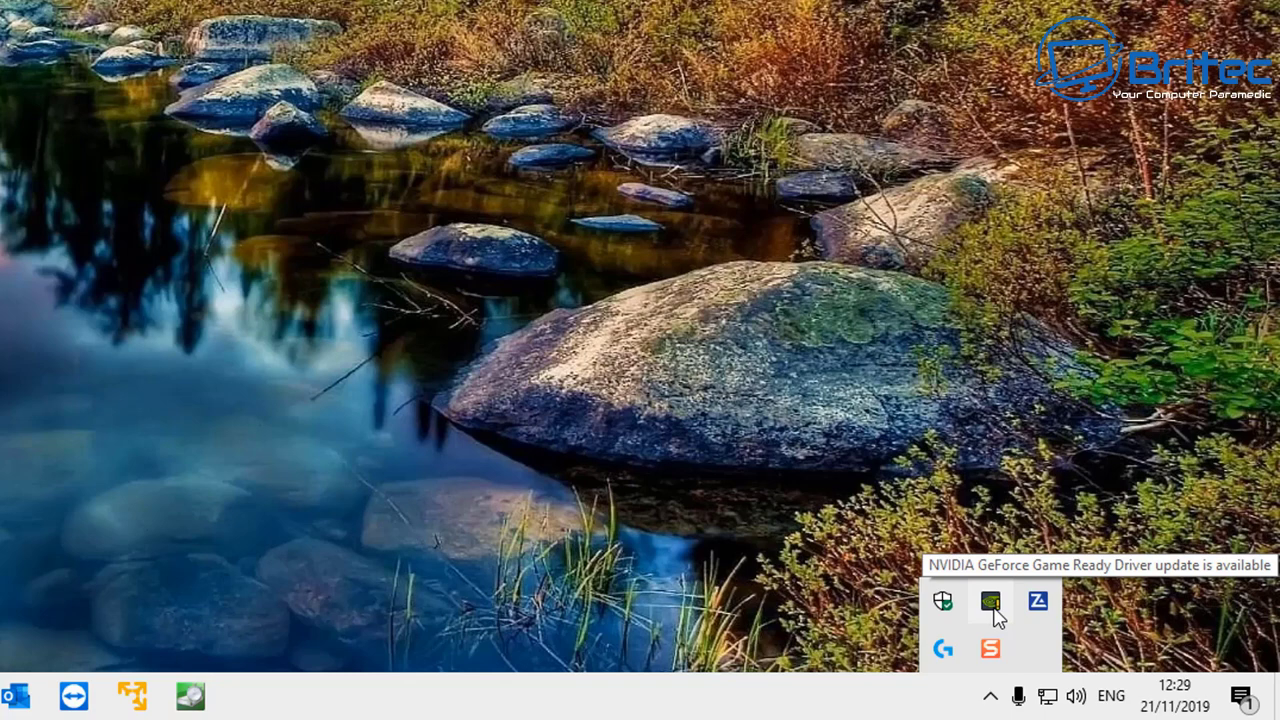
click(990, 601)
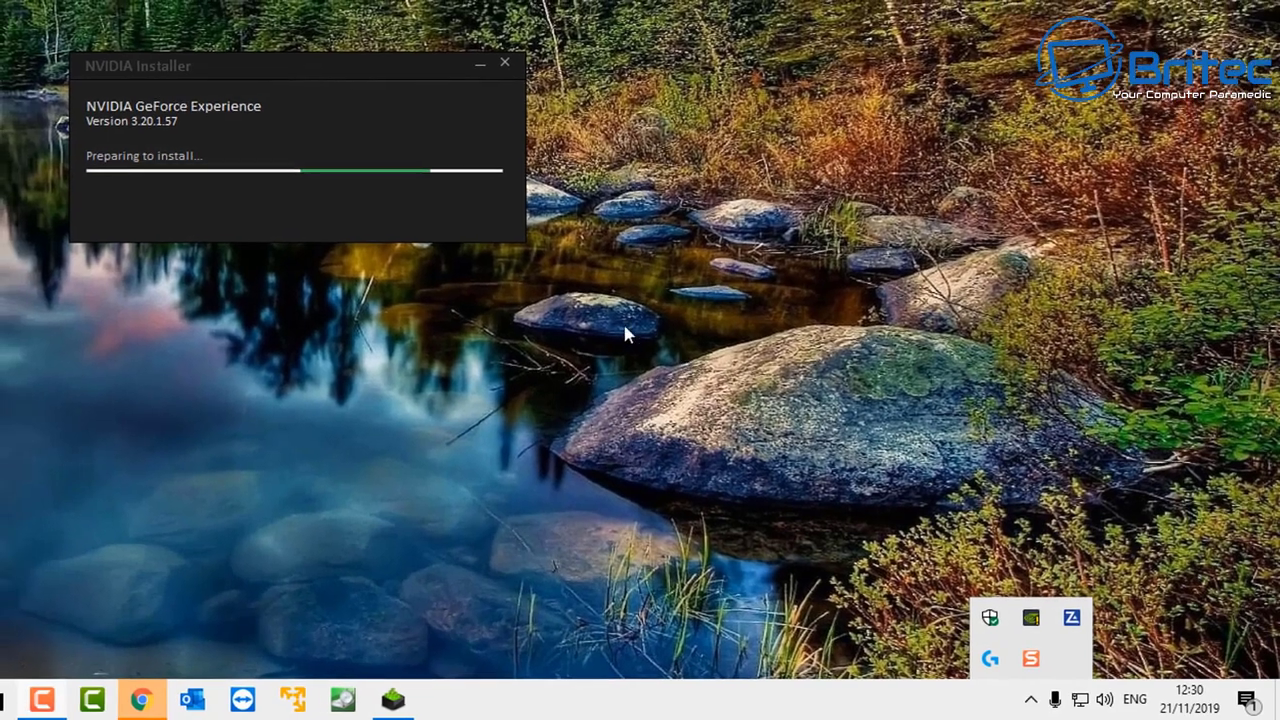
click(380, 172)
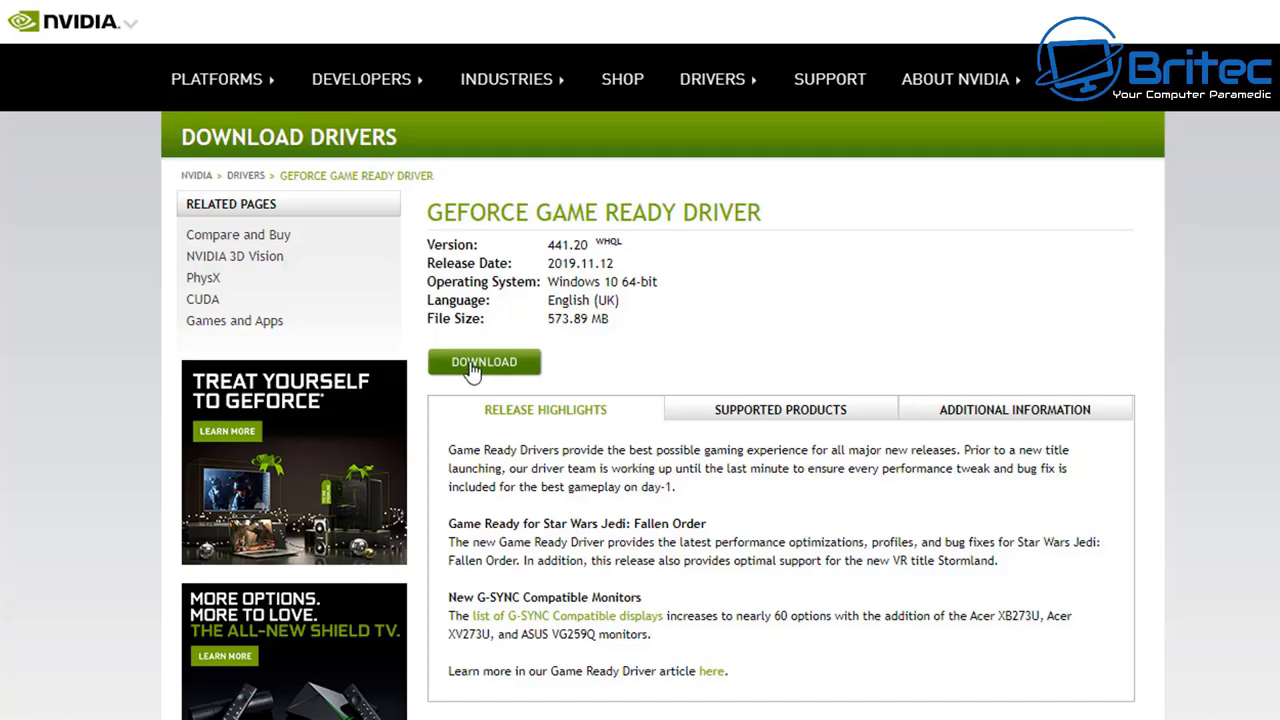
- Download GeForce Game Ready Driver 441.20 and start an Express installation of only the NVIDIA Graphics Driver
click(472, 366)
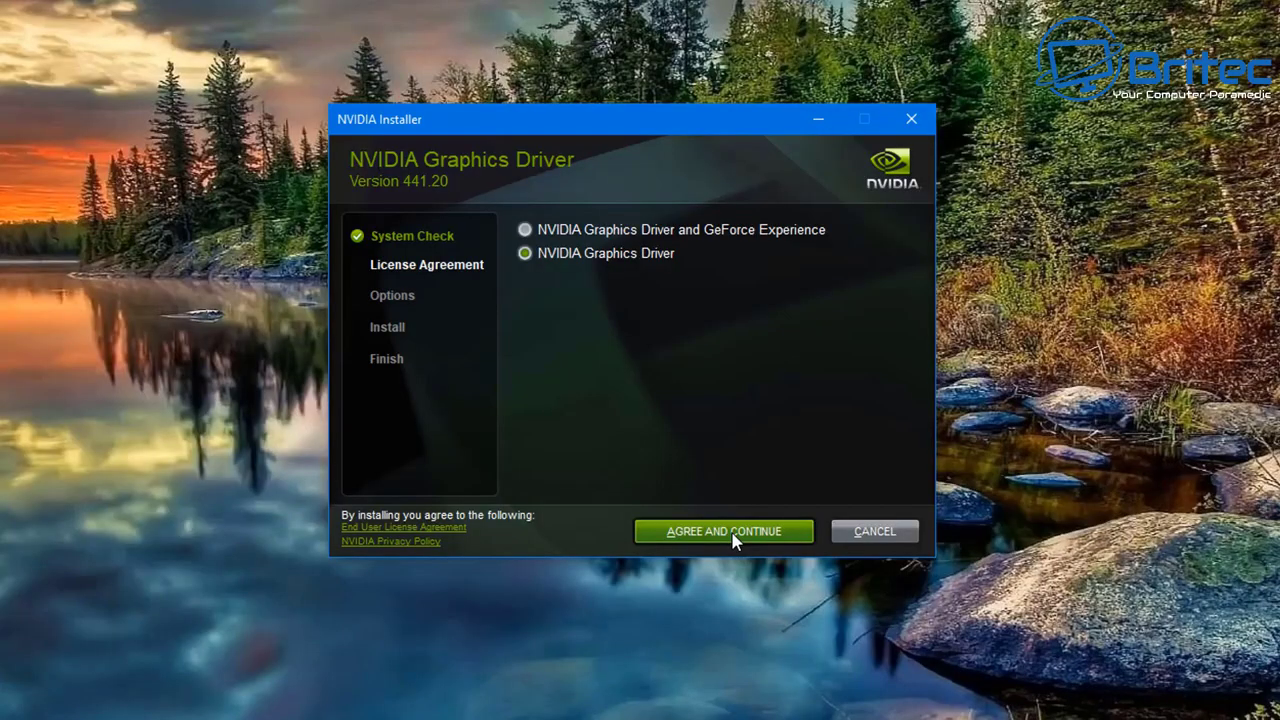
click(735, 535)
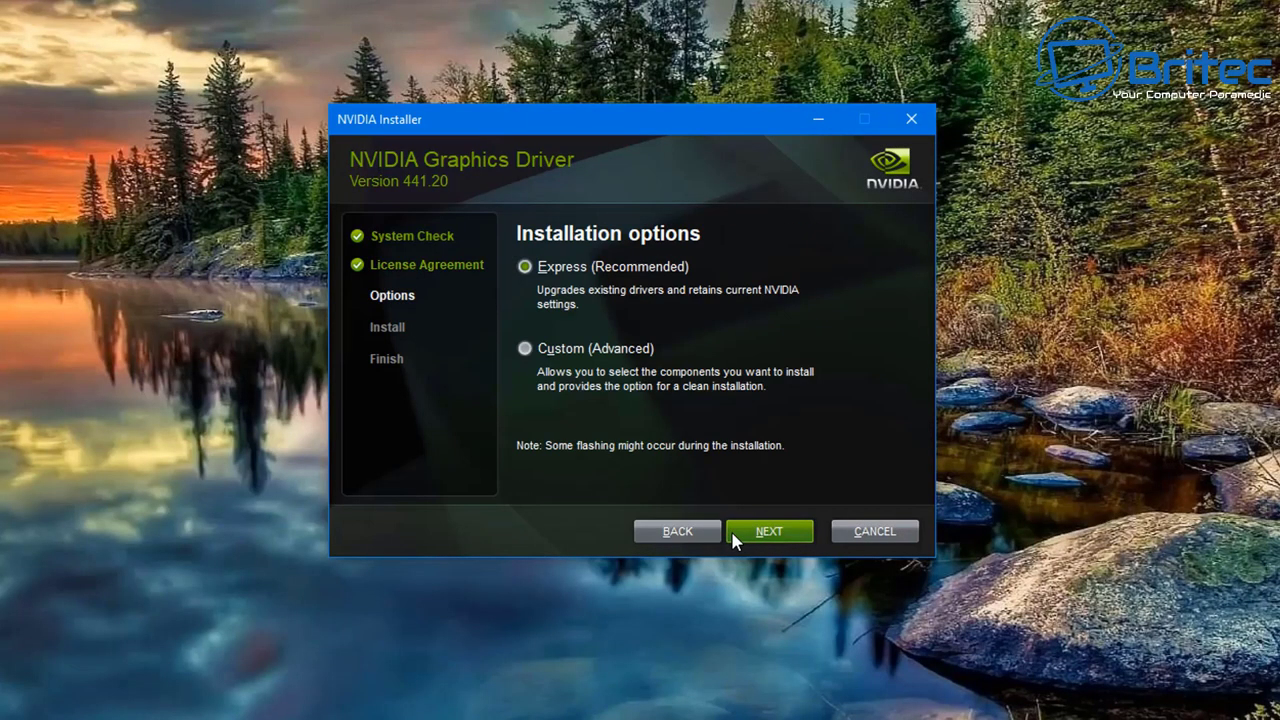
click(773, 535)
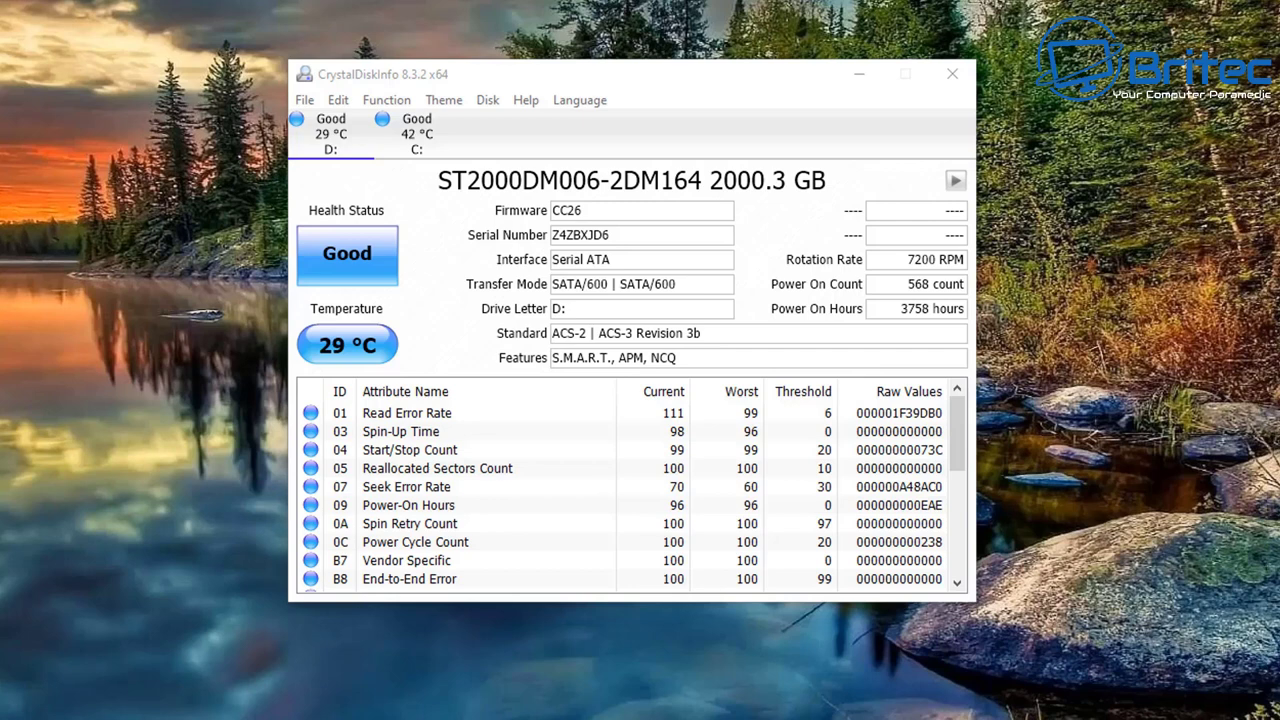
- Check the health details of the D: and C: drives in CrystalDiskInfo and close the program
click(956, 186)
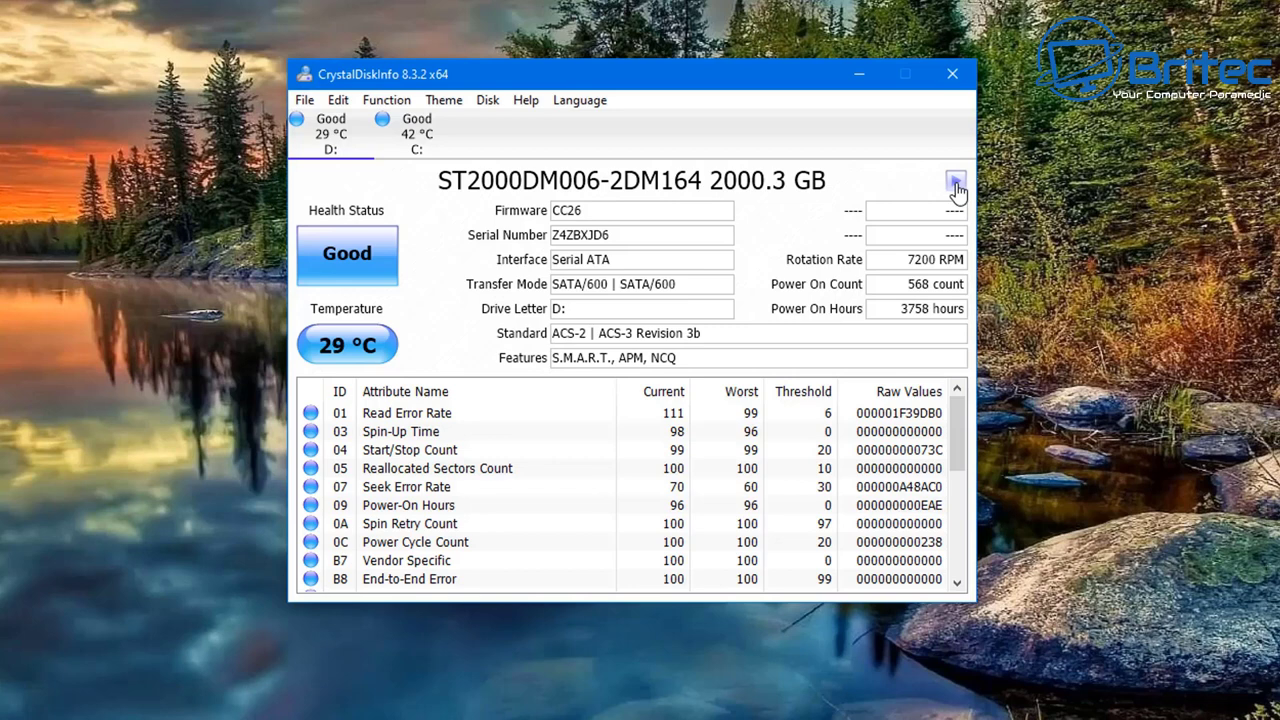
click(956, 186)
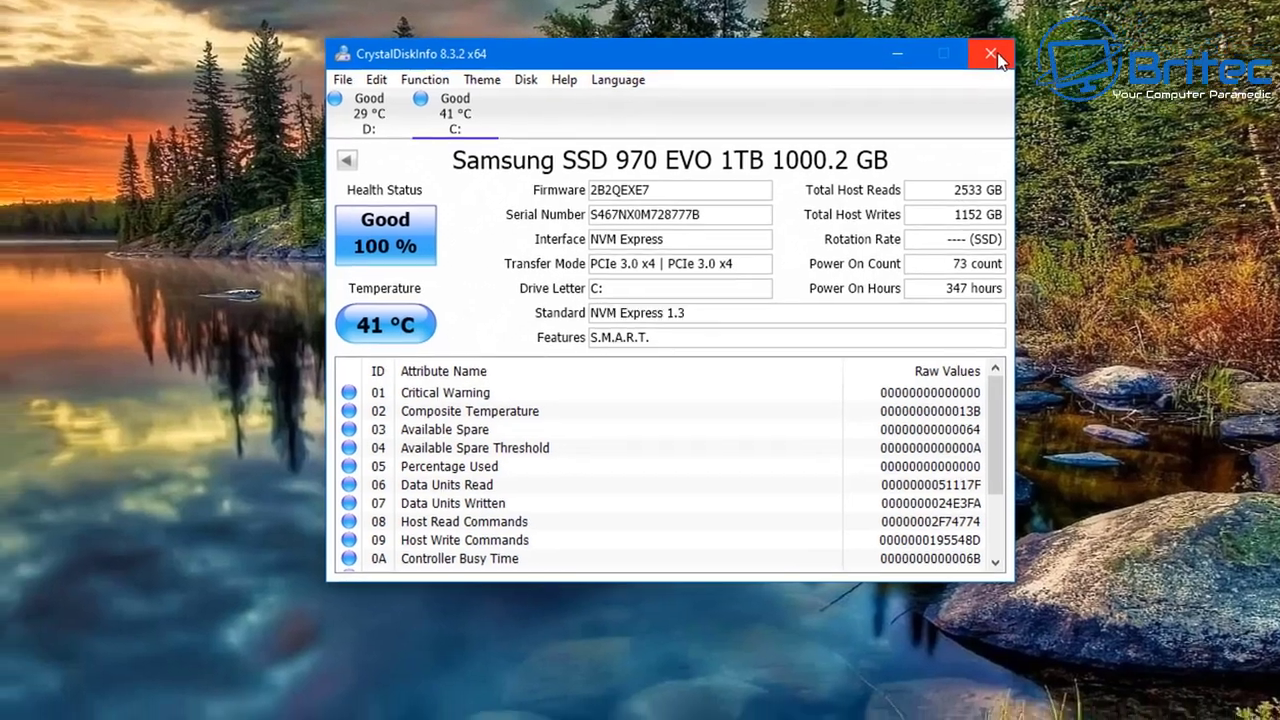
click(952, 73)
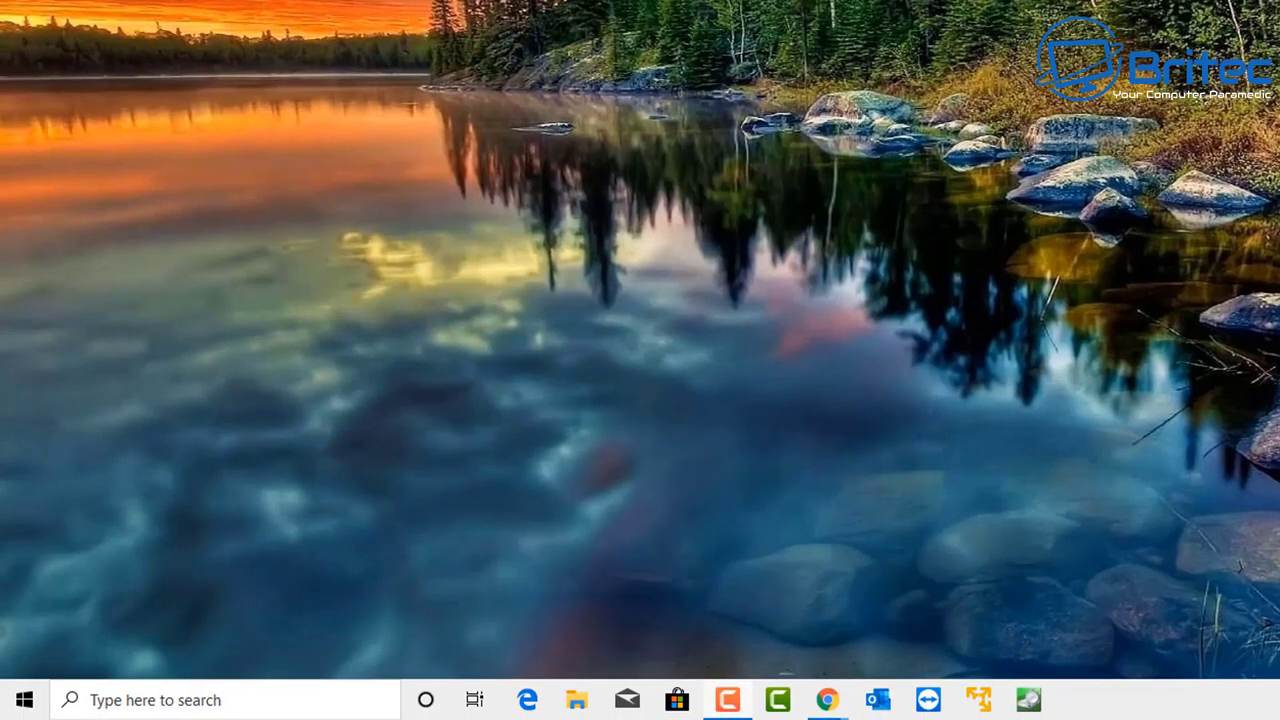
- Run chkdsk in an administrator Command Prompt to check the disk, and close the window after the scan
click(137, 699)
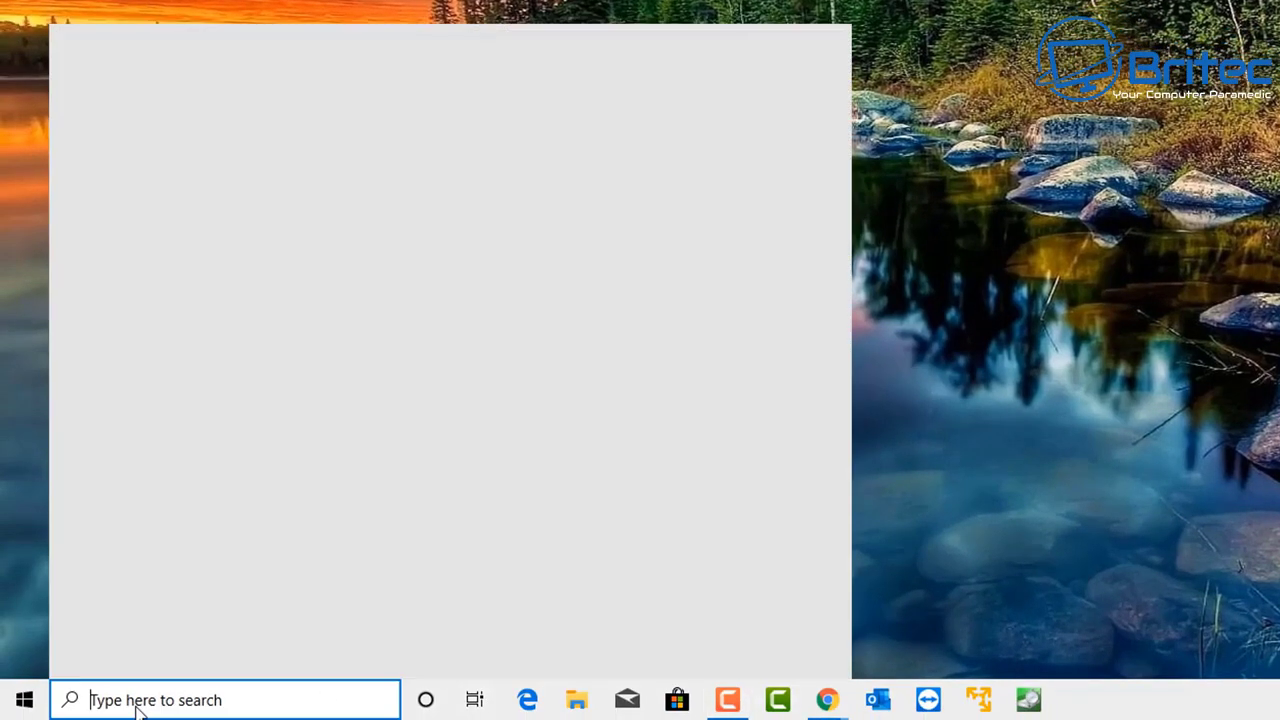
text(cmd)
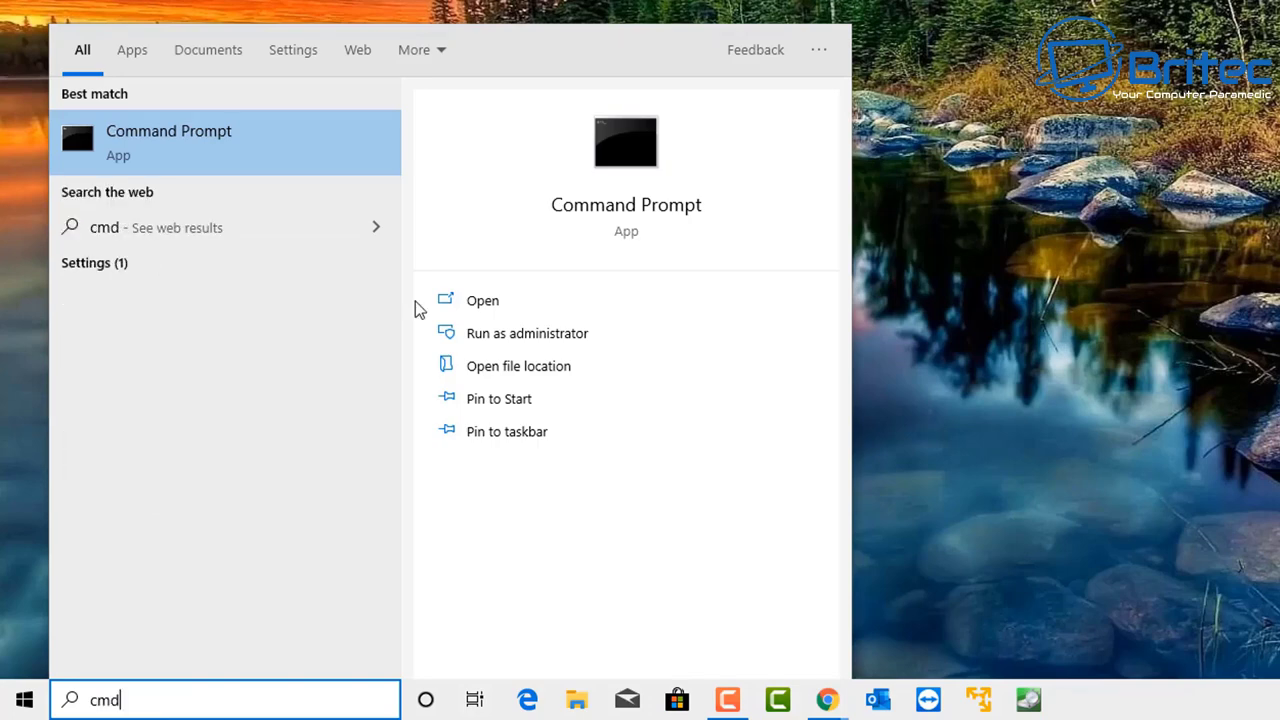
click(527, 333)
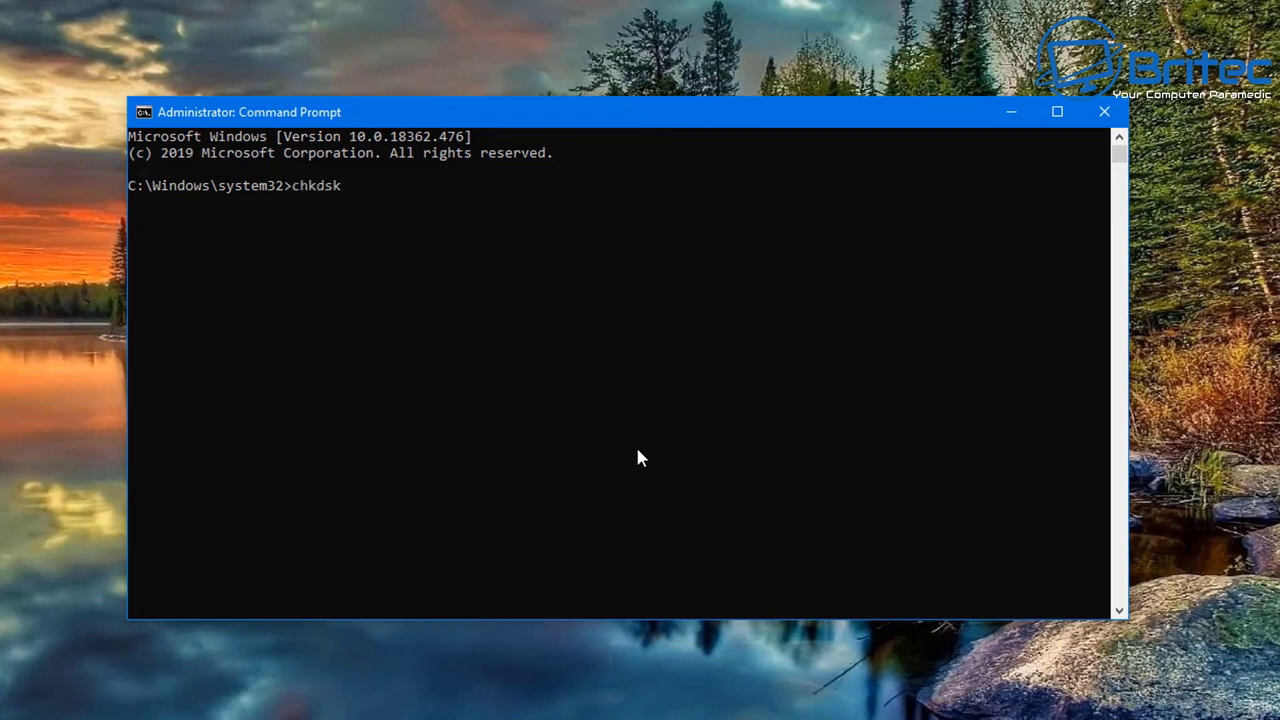
key(Return)
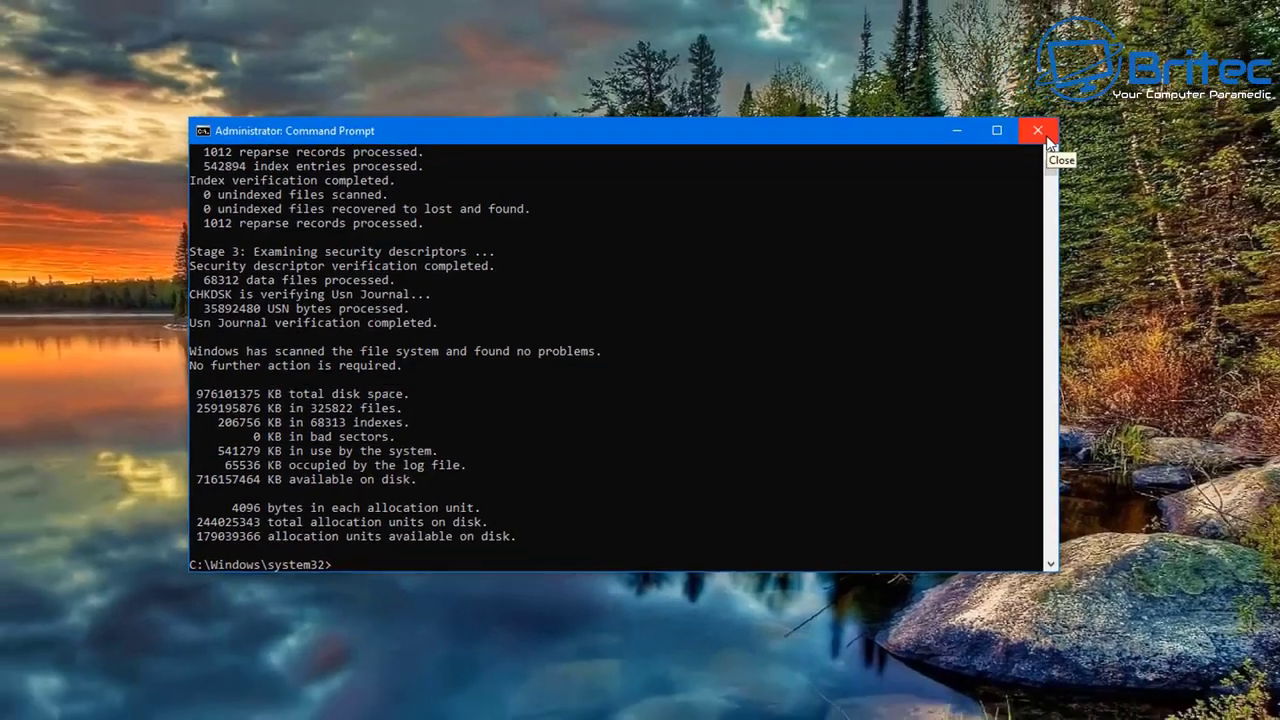
click(1114, 122)
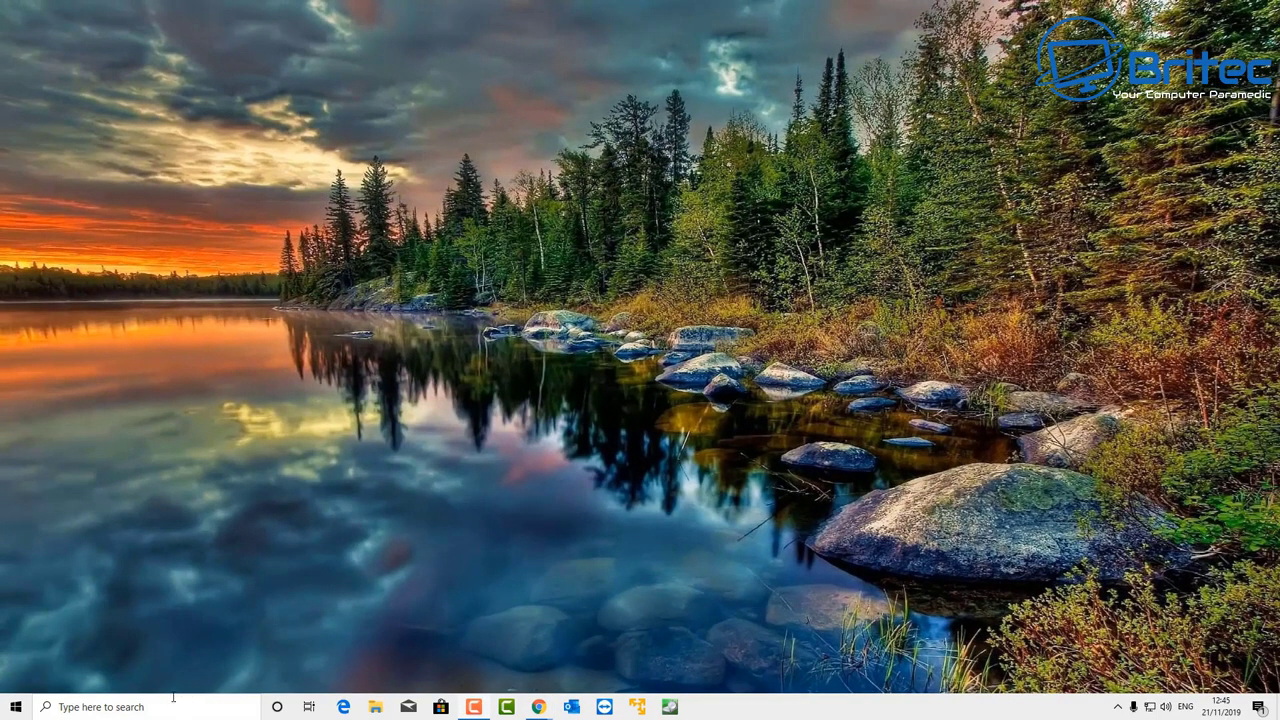
- Open Virus & threat protection from the Windows Security page of the Update & Security settings
click(16, 707)
click(16, 646)
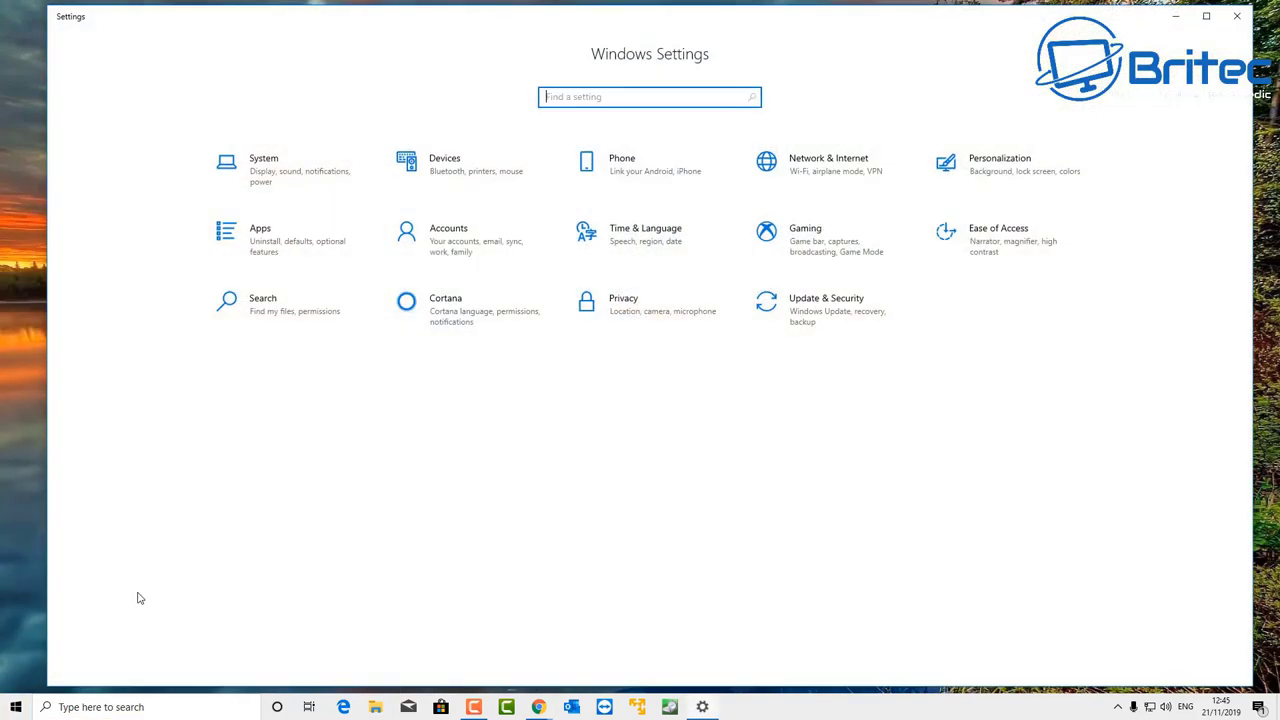
click(815, 320)
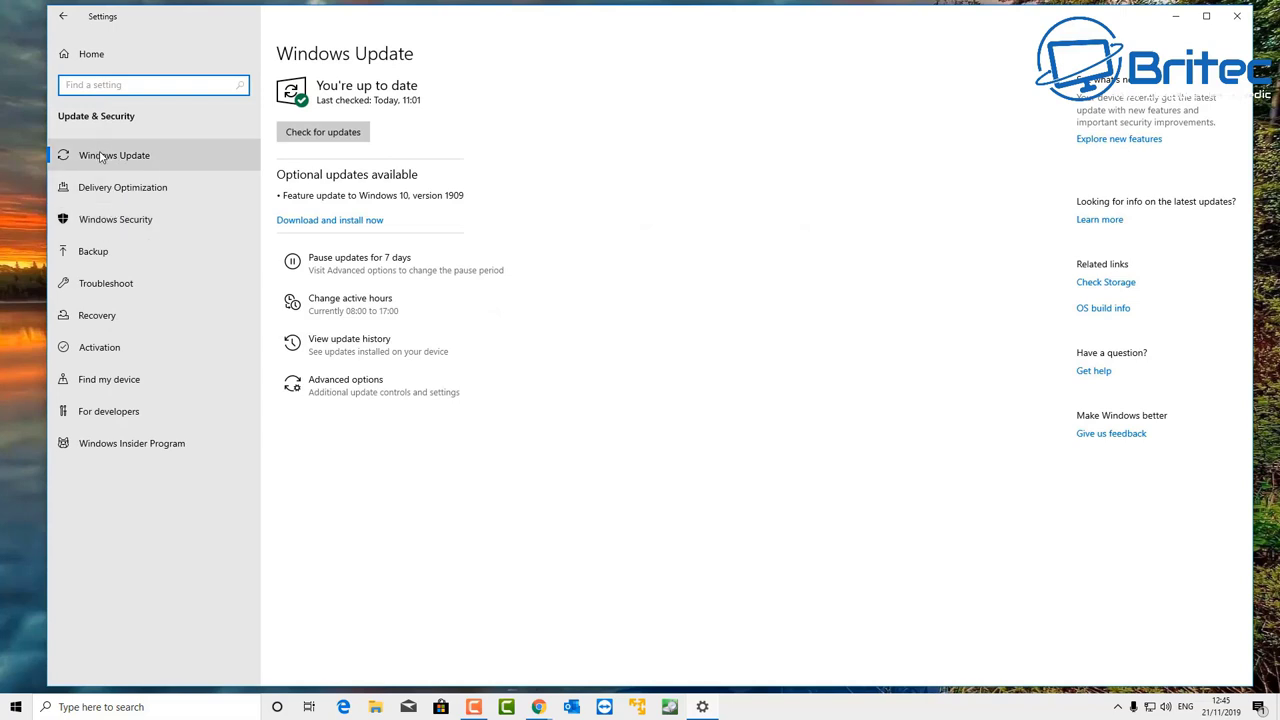
click(103, 224)
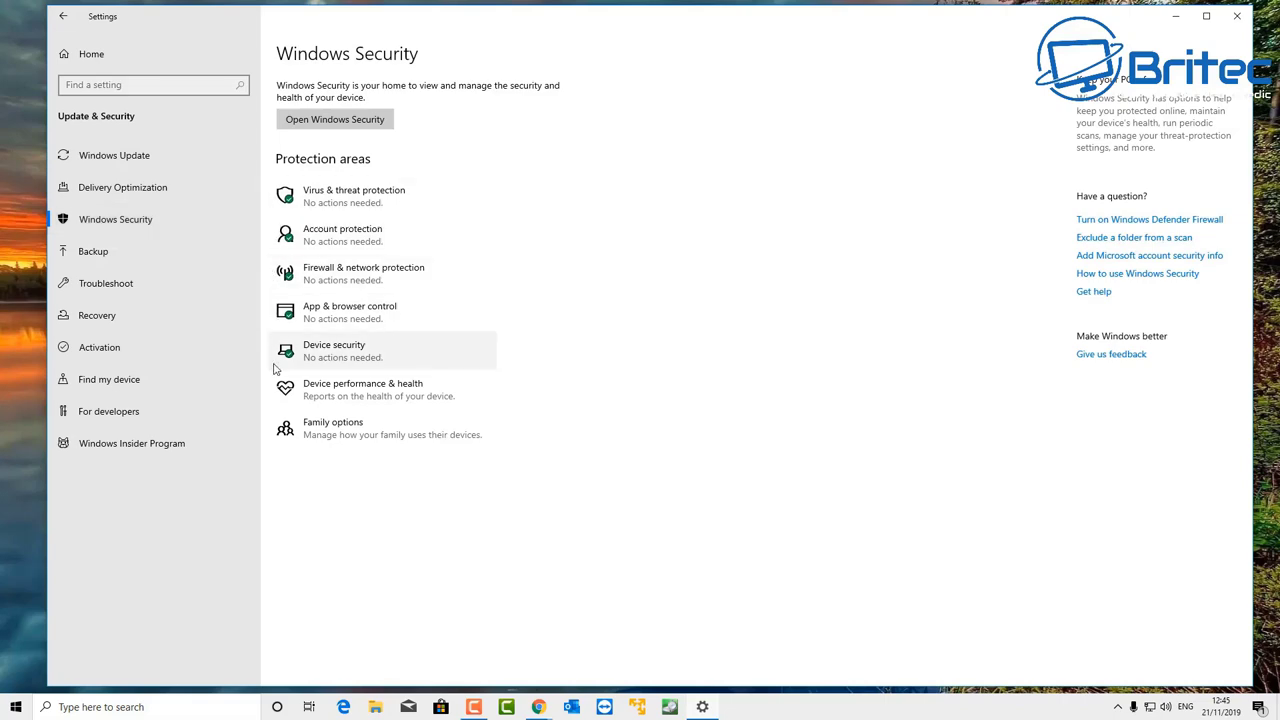
click(356, 204)
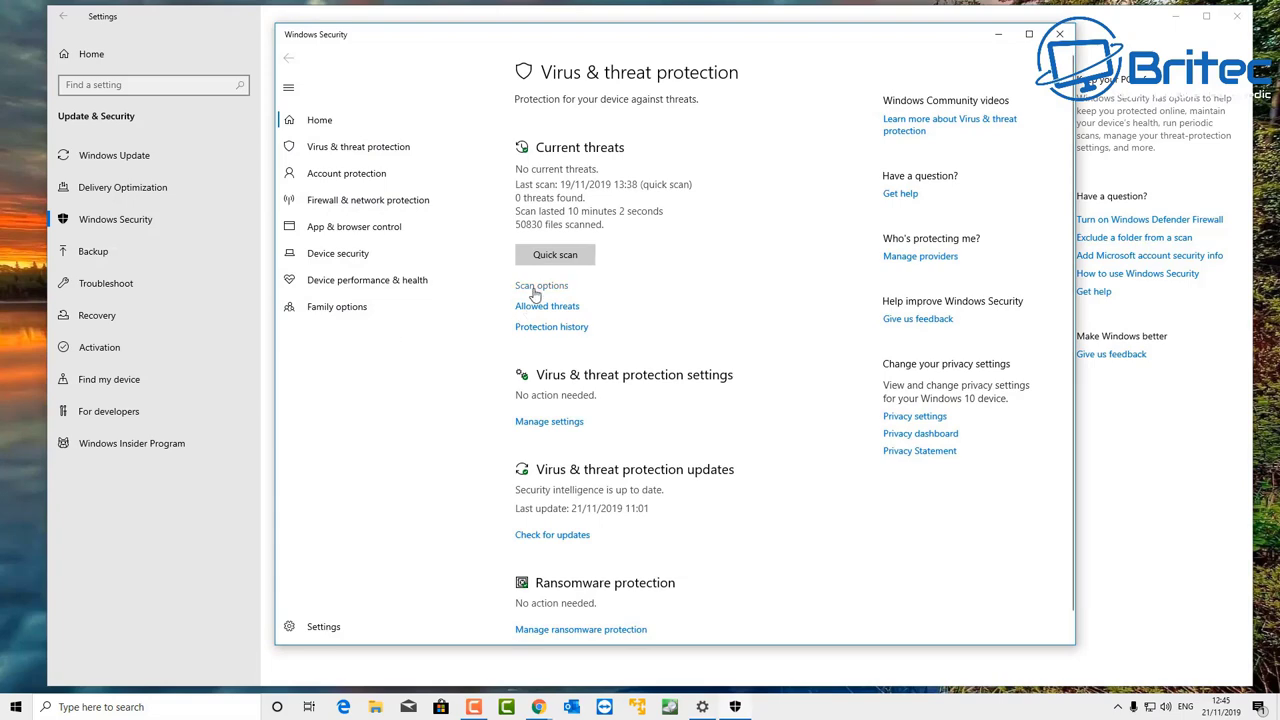
- Run a Quick scan from the scan options, and close Windows Security and Settings once it finishes
click(534, 288)
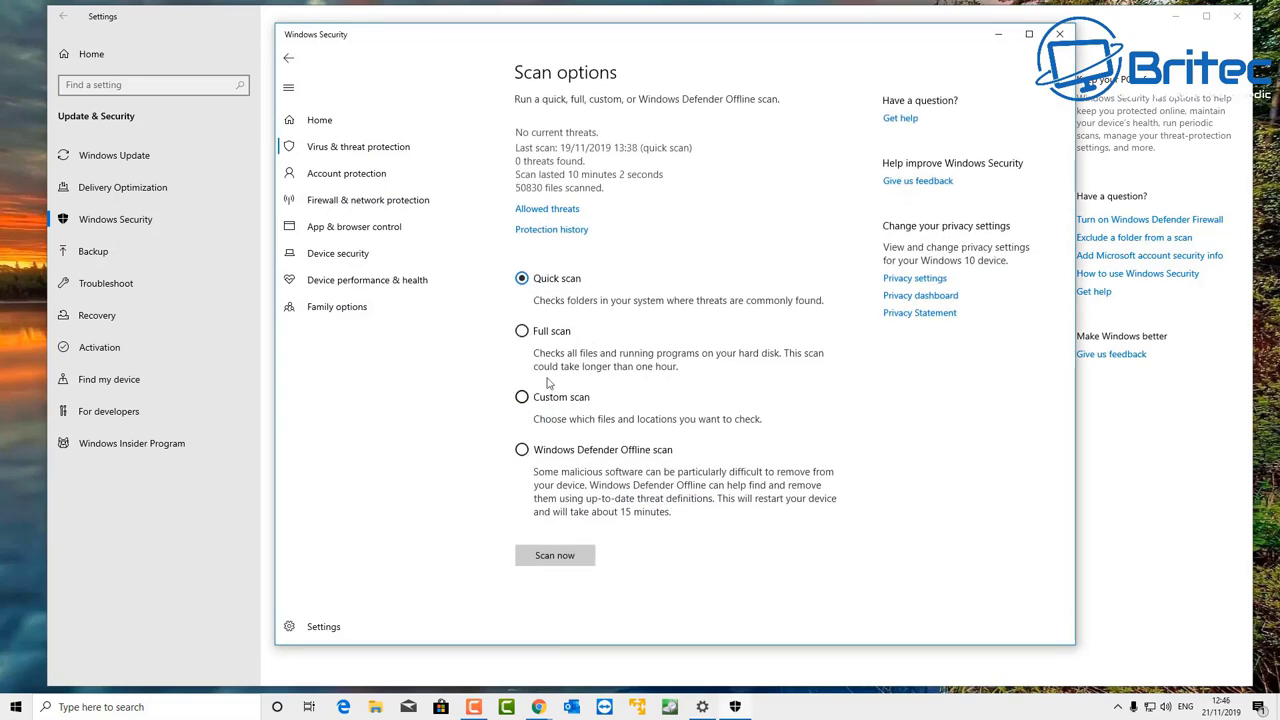
click(546, 559)
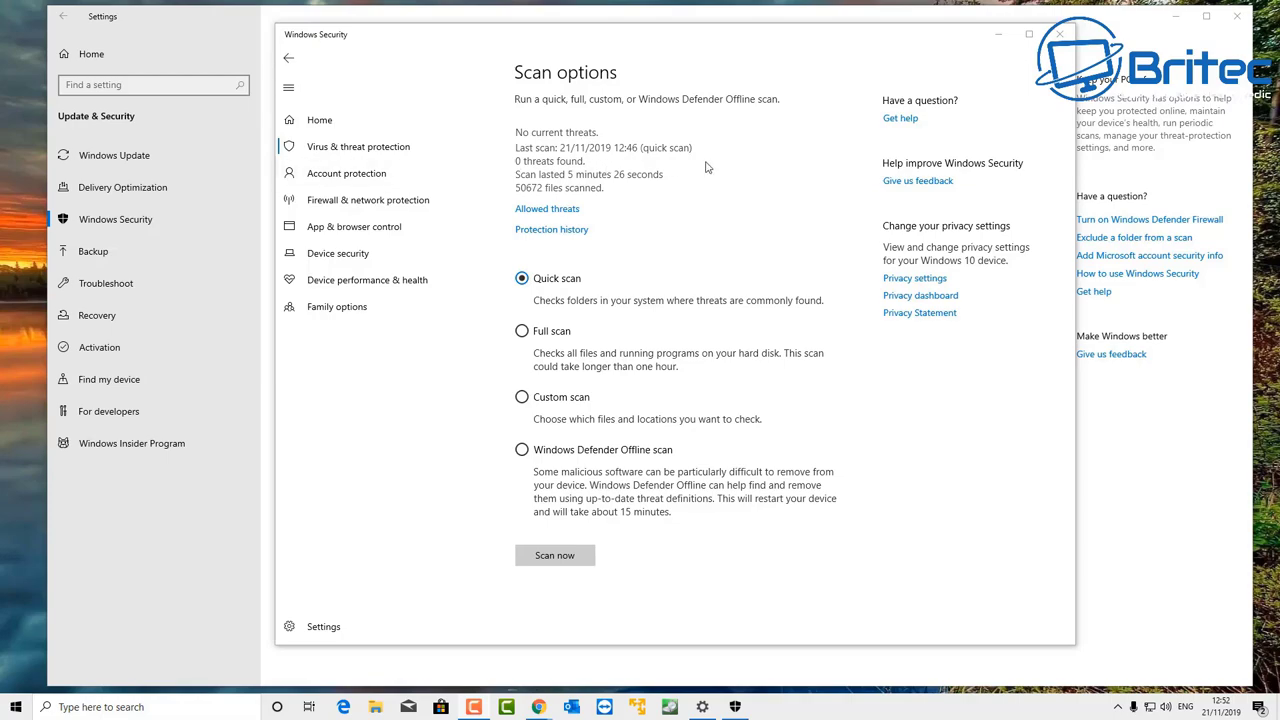
click(1061, 36)
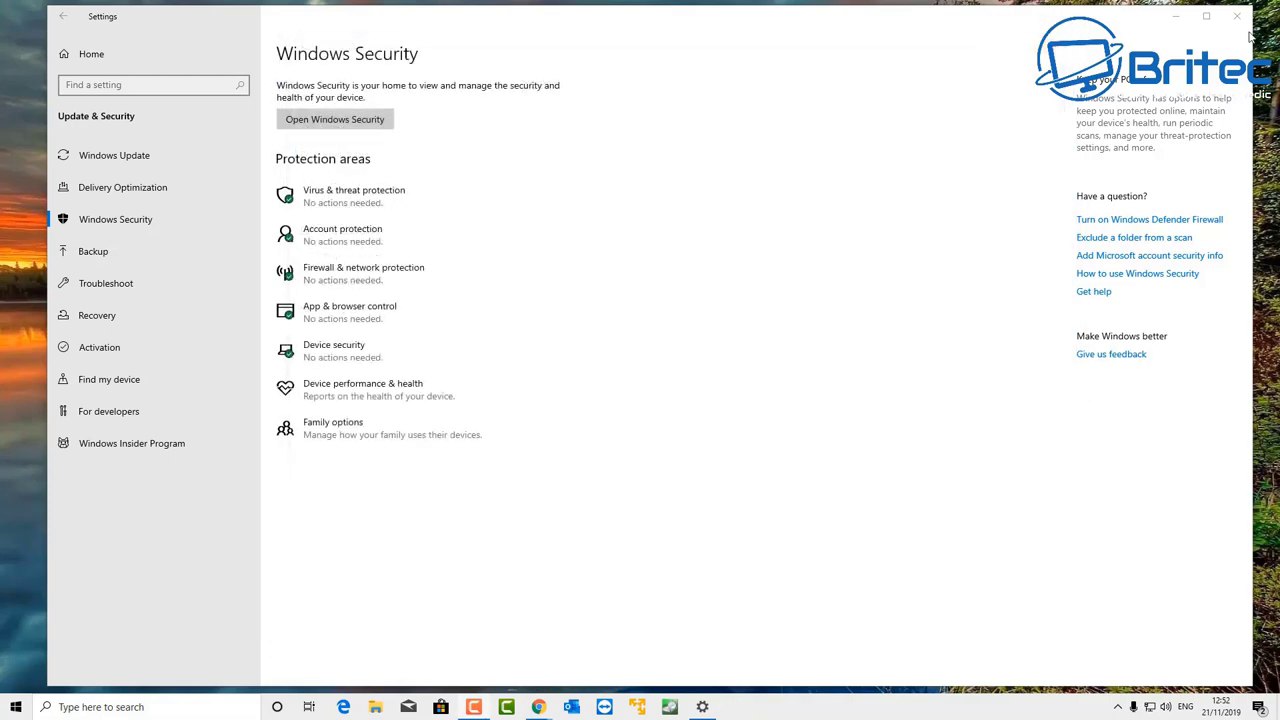
click(1237, 16)
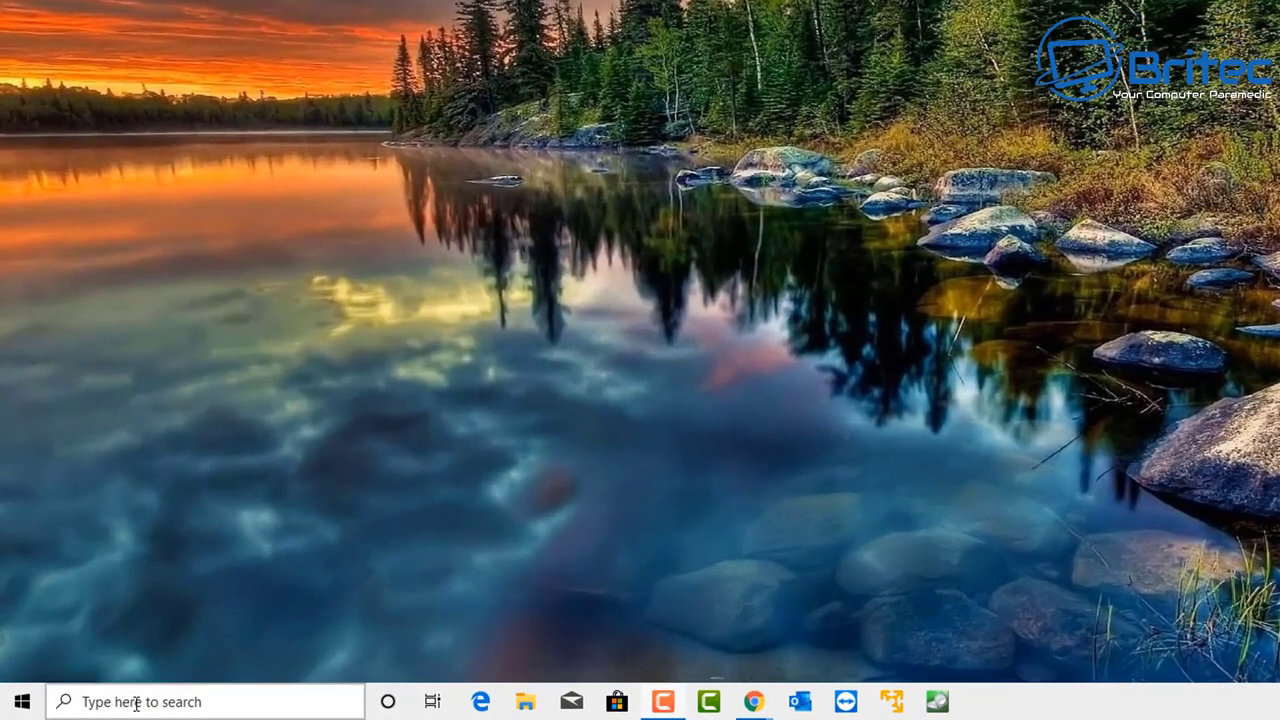
- Open Turn Windows features on or off, clear Windows Subsystem for Linux, and cancel the dialog without applying
click(96, 707)
text(f)
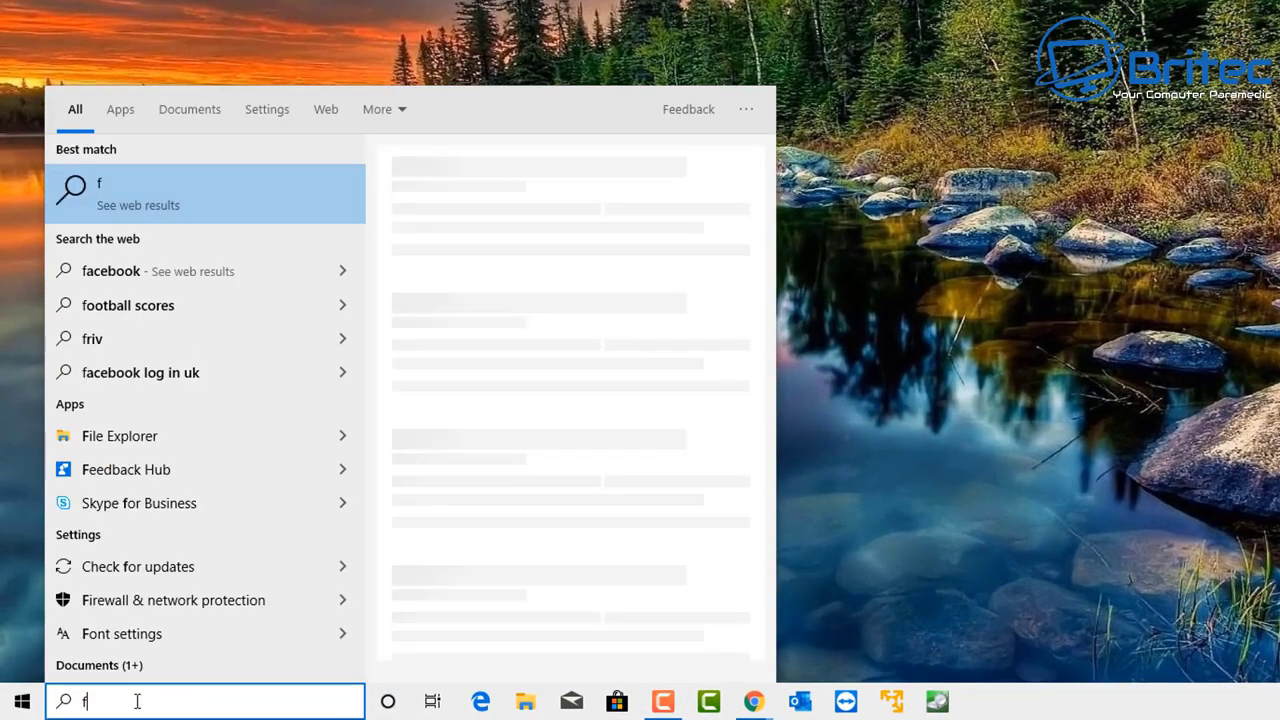
text(eatures)
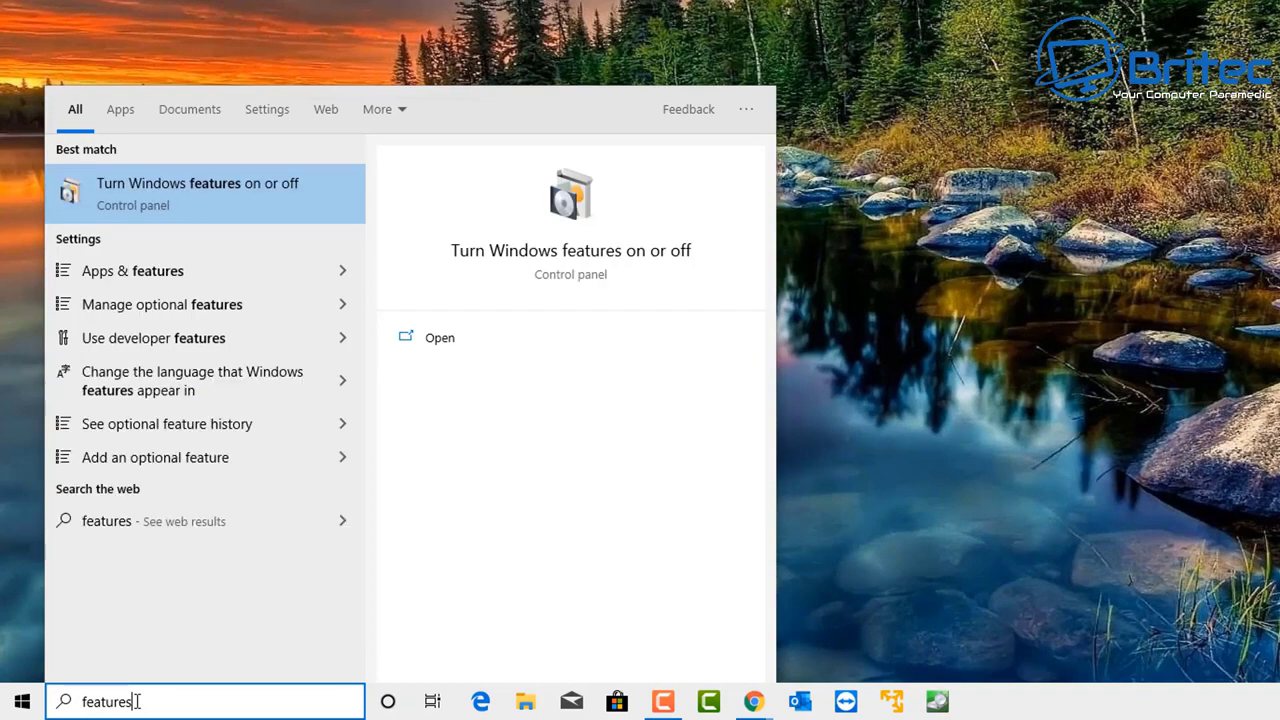
click(160, 196)
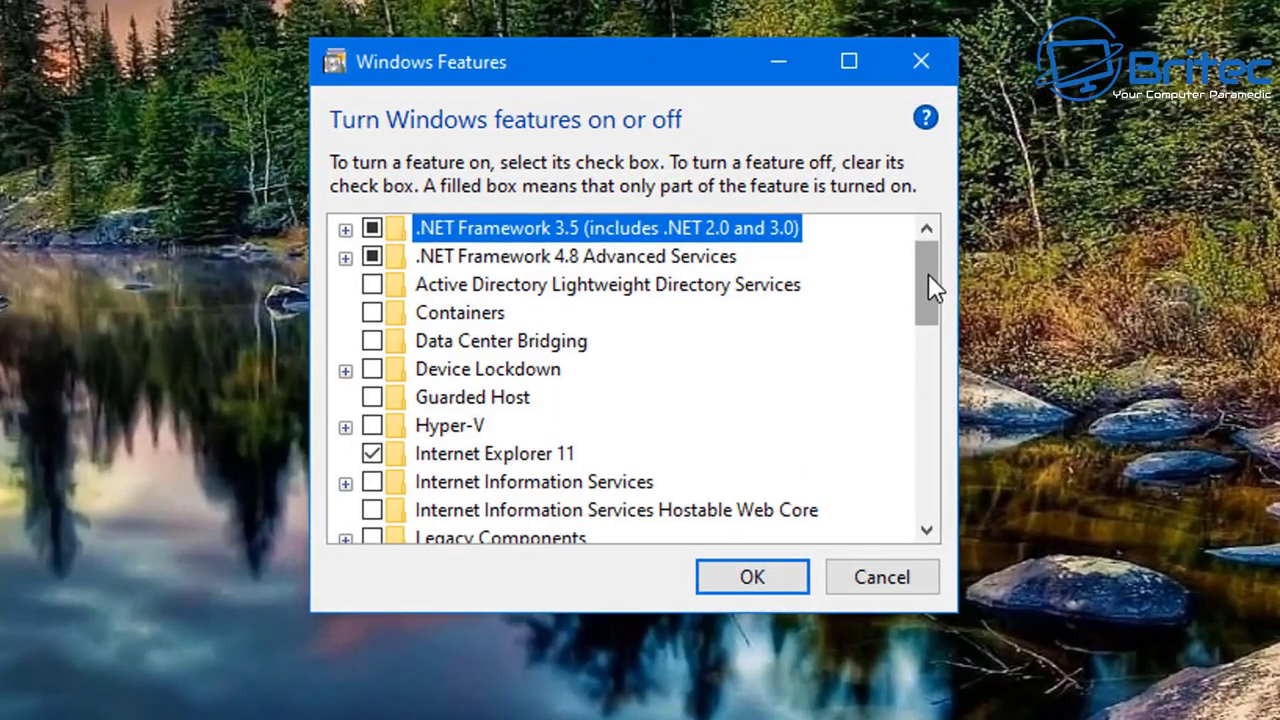
drag(928, 274, 962, 452)
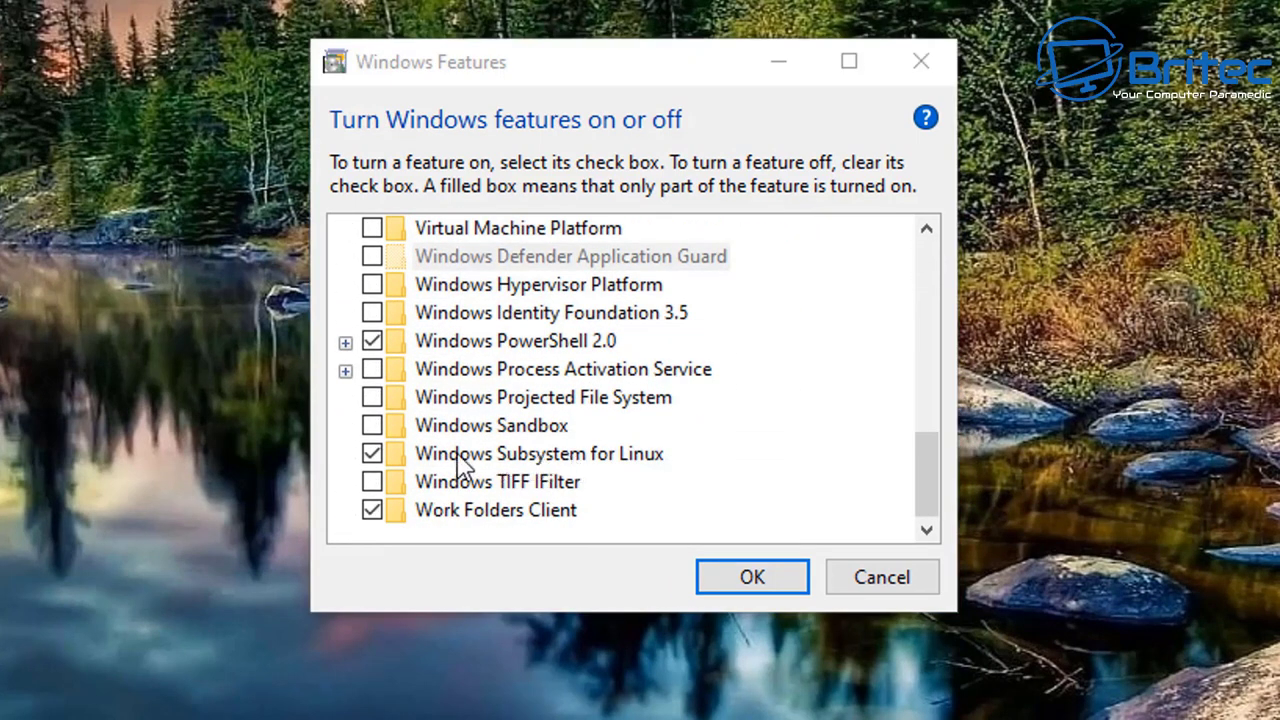
click(371, 455)
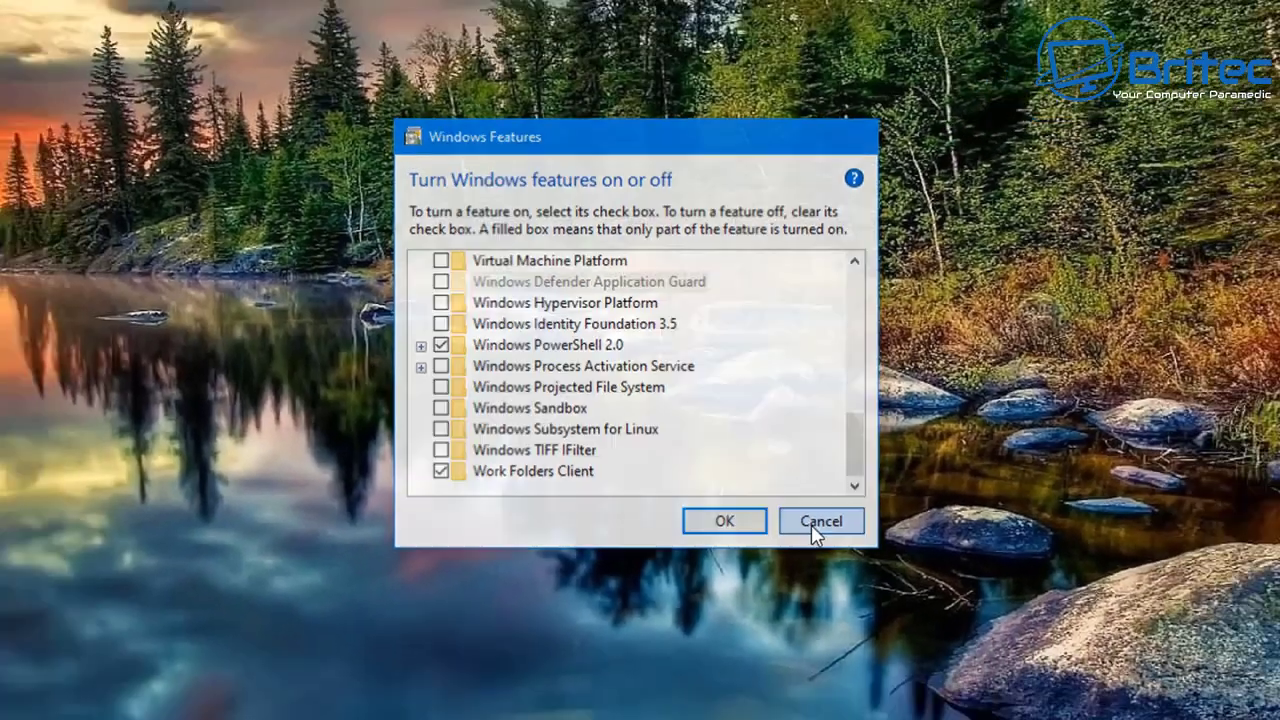
click(874, 586)
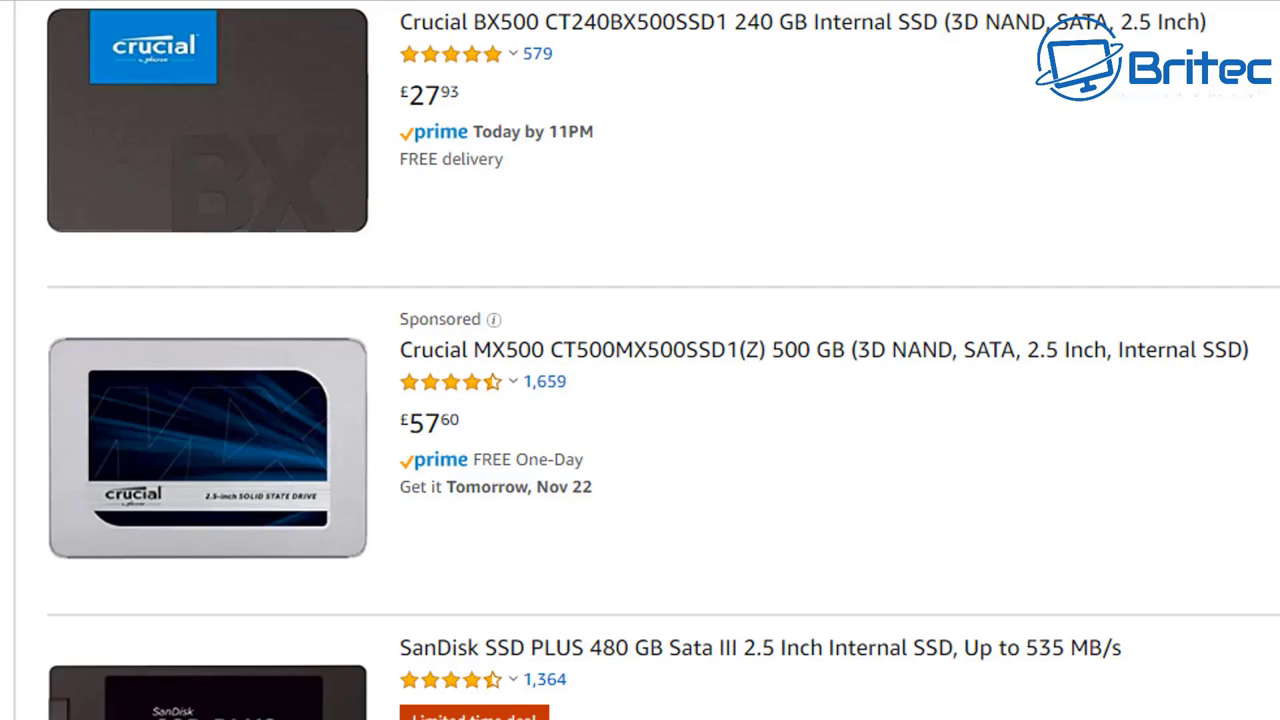
- Look through the internal SSD listings on Amazon, comparing brands, capacities and prices
scroll(640, 360, down, 5)
scroll(640, 360, down, 2)
scroll(640, 360, down, 4)
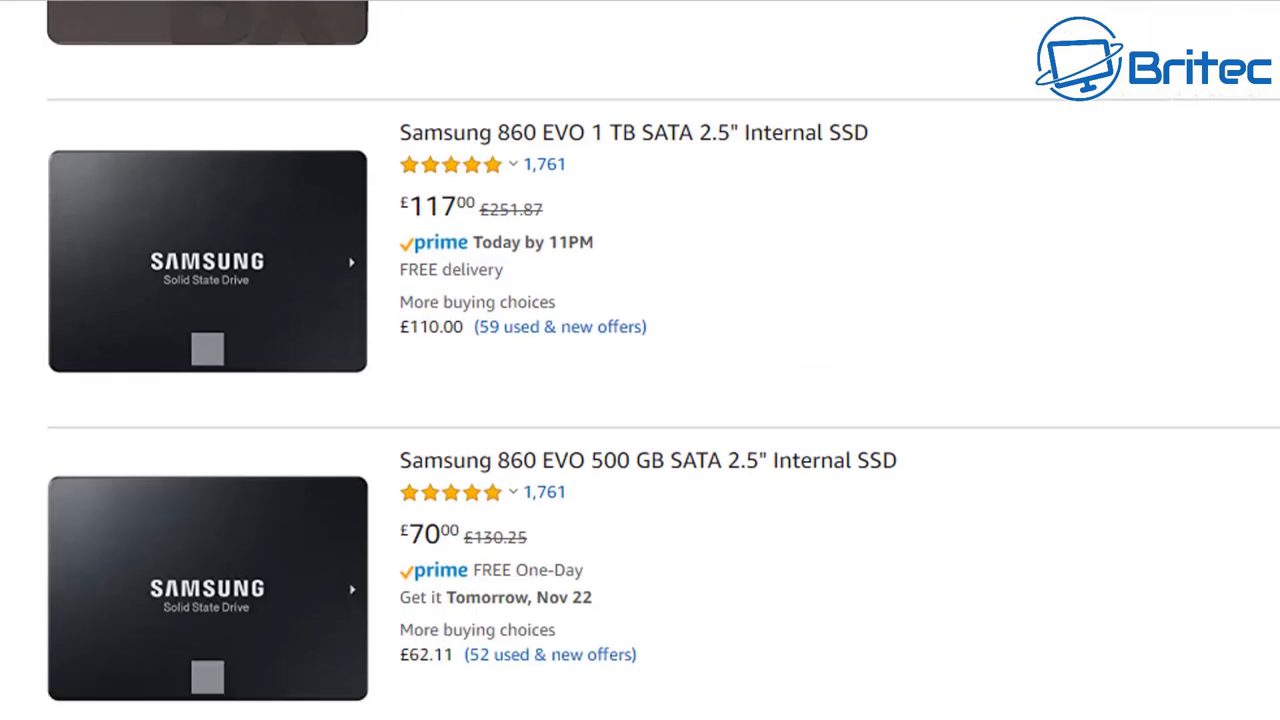
scroll(640, 360, down, 5)
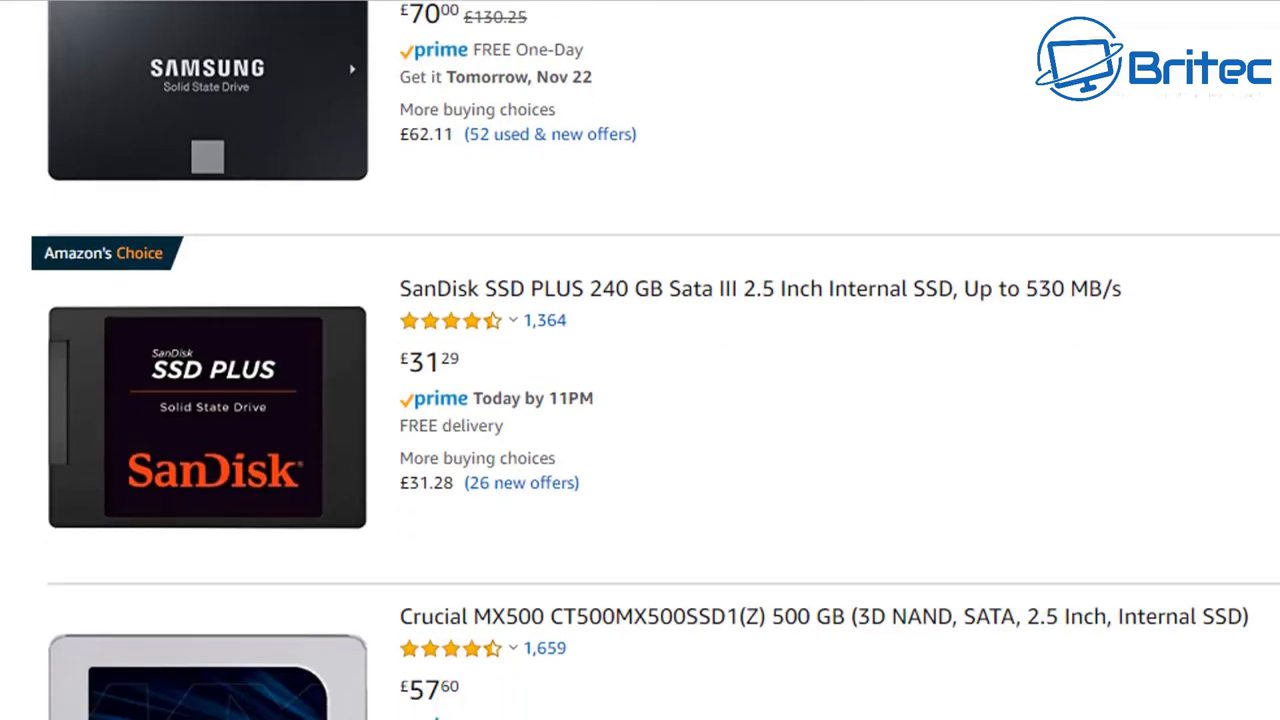
scroll(640, 360, down, 2)
scroll(640, 360, down, 2)
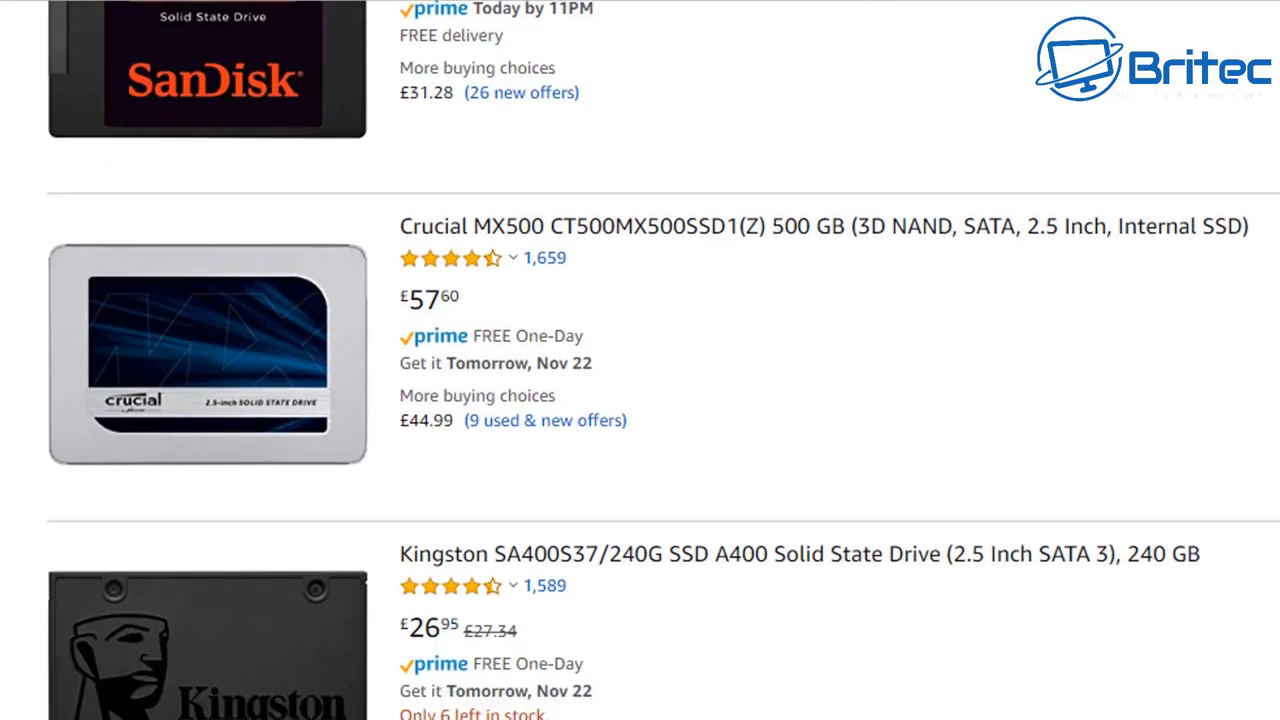
scroll(640, 360, down, 5)
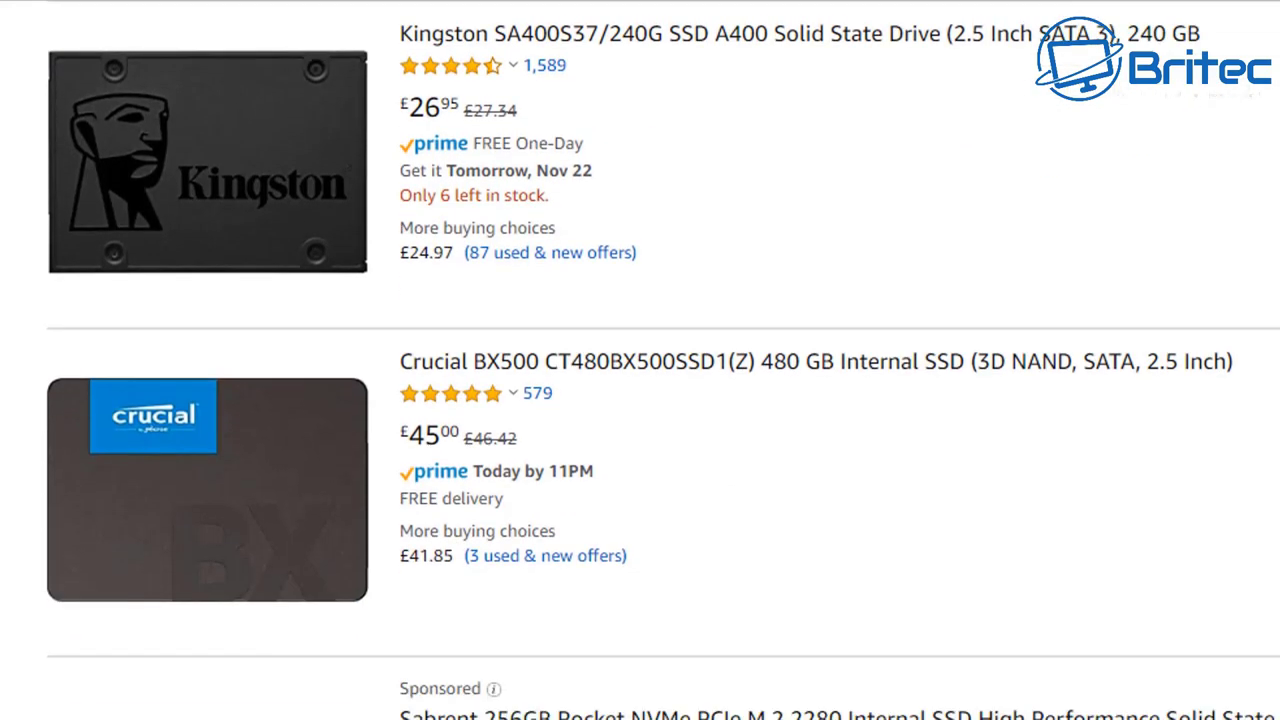
scroll(640, 360, down, 4)
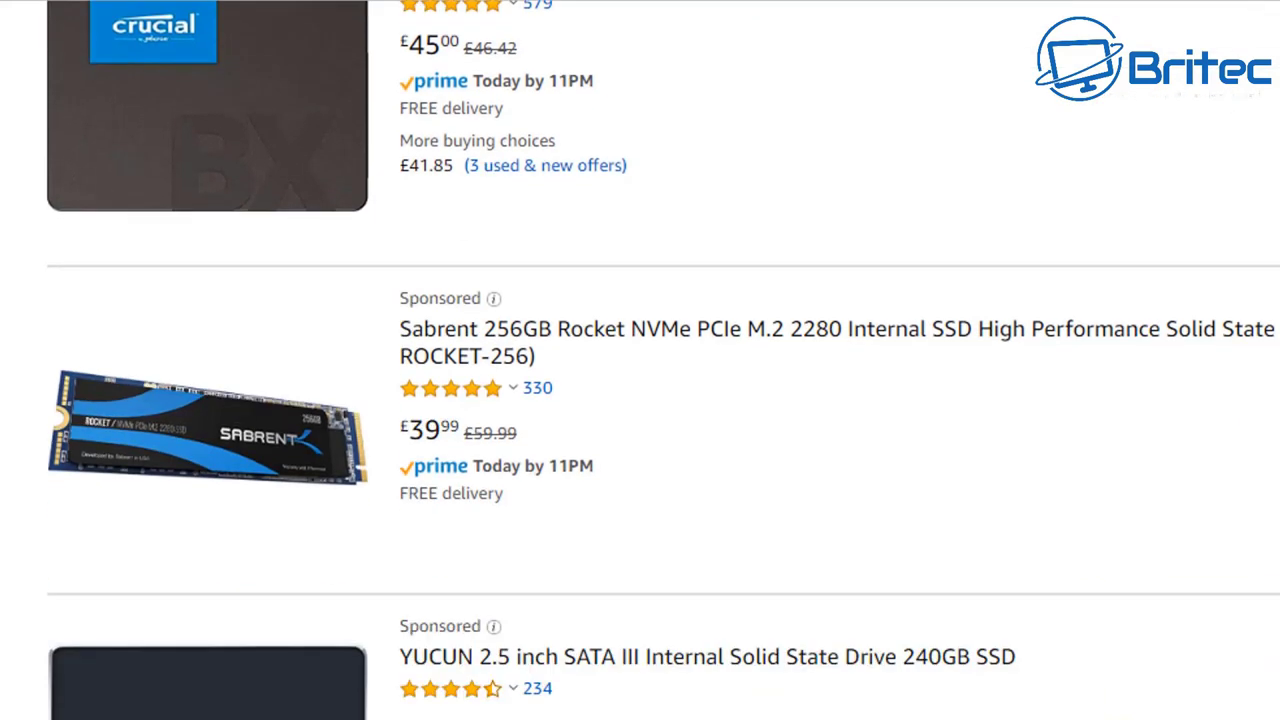
scroll(640, 360, down, 5)
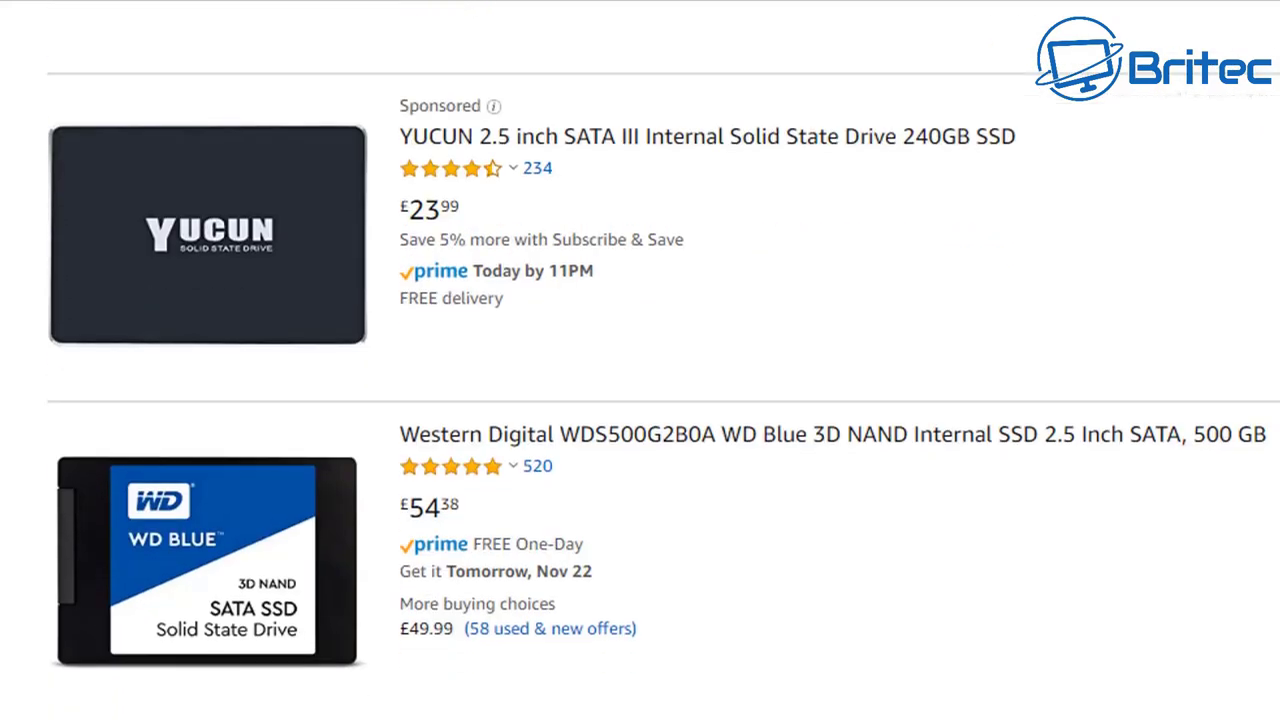
scroll(640, 360, down, 5)
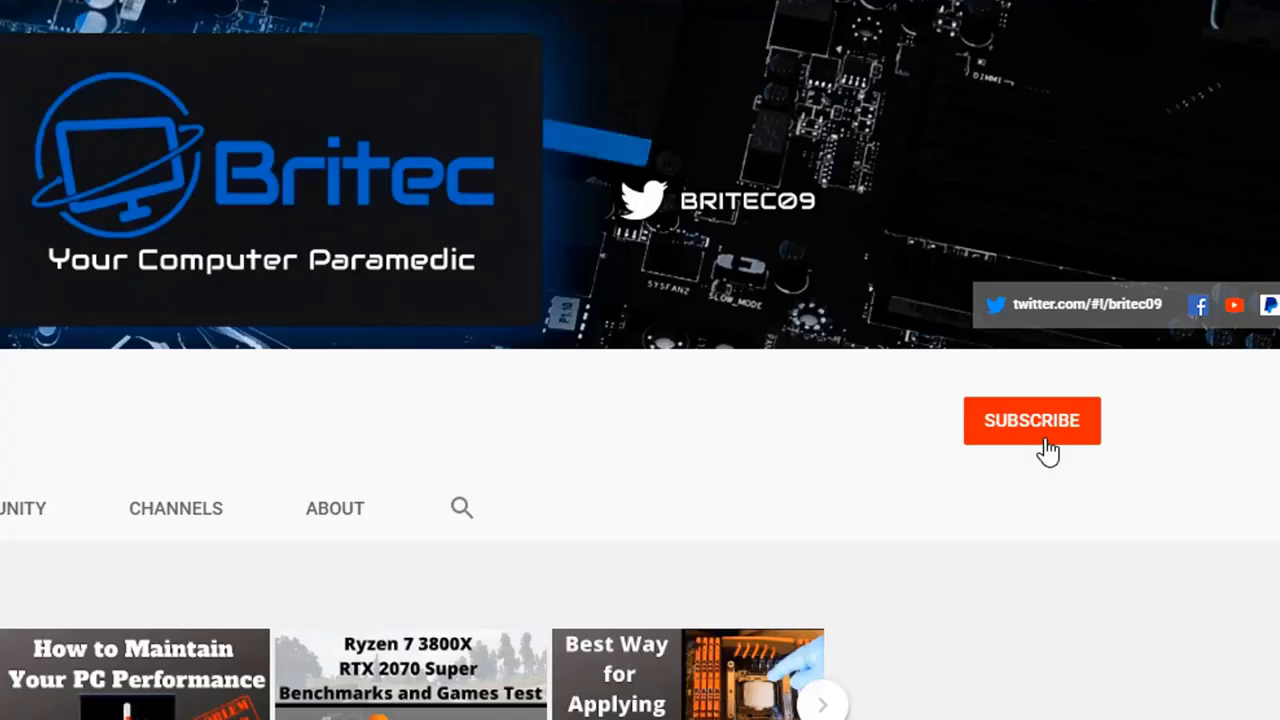
- Subscribe to the Britec channel on YouTube and set its notifications to All
click(1047, 450)
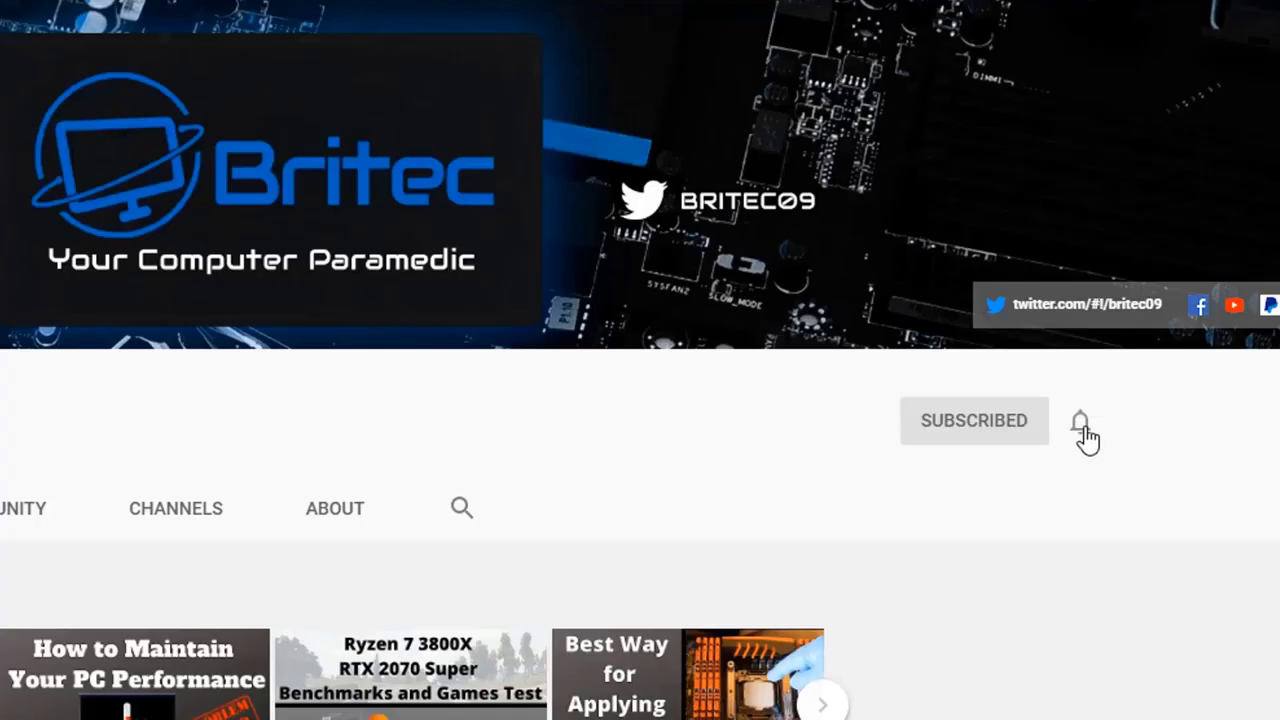
click(1081, 426)
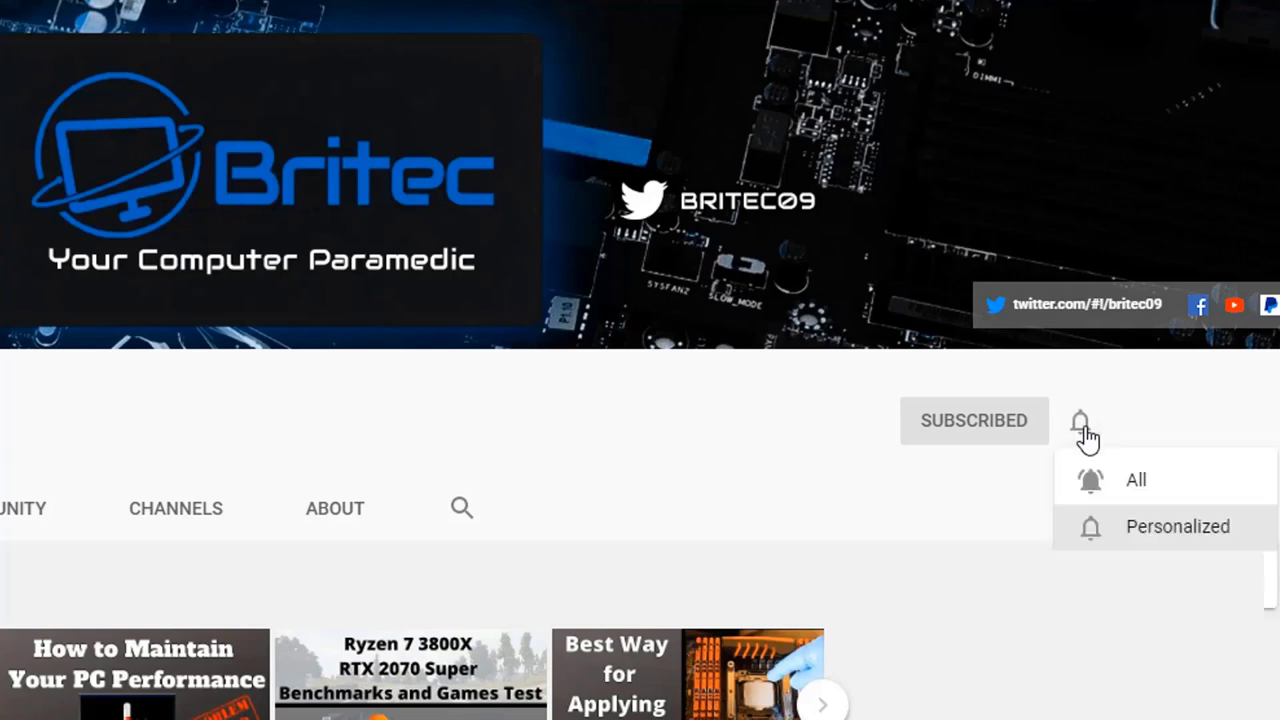
click(1115, 485)
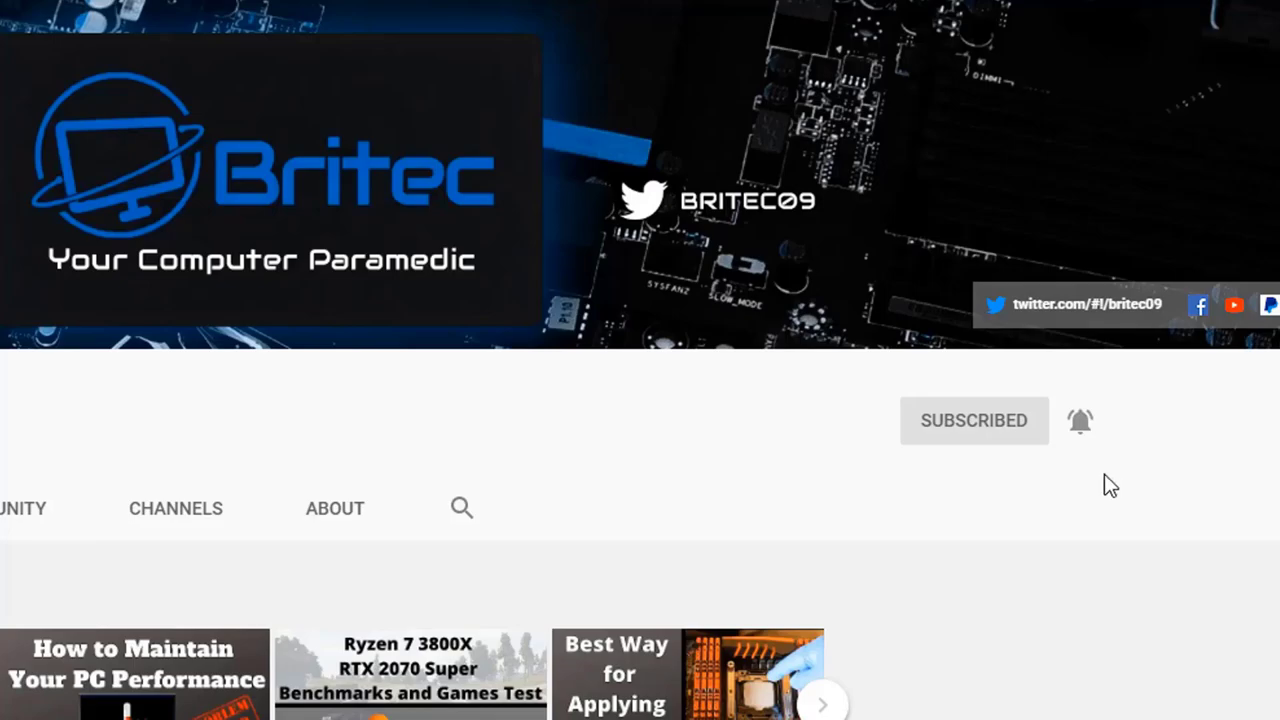